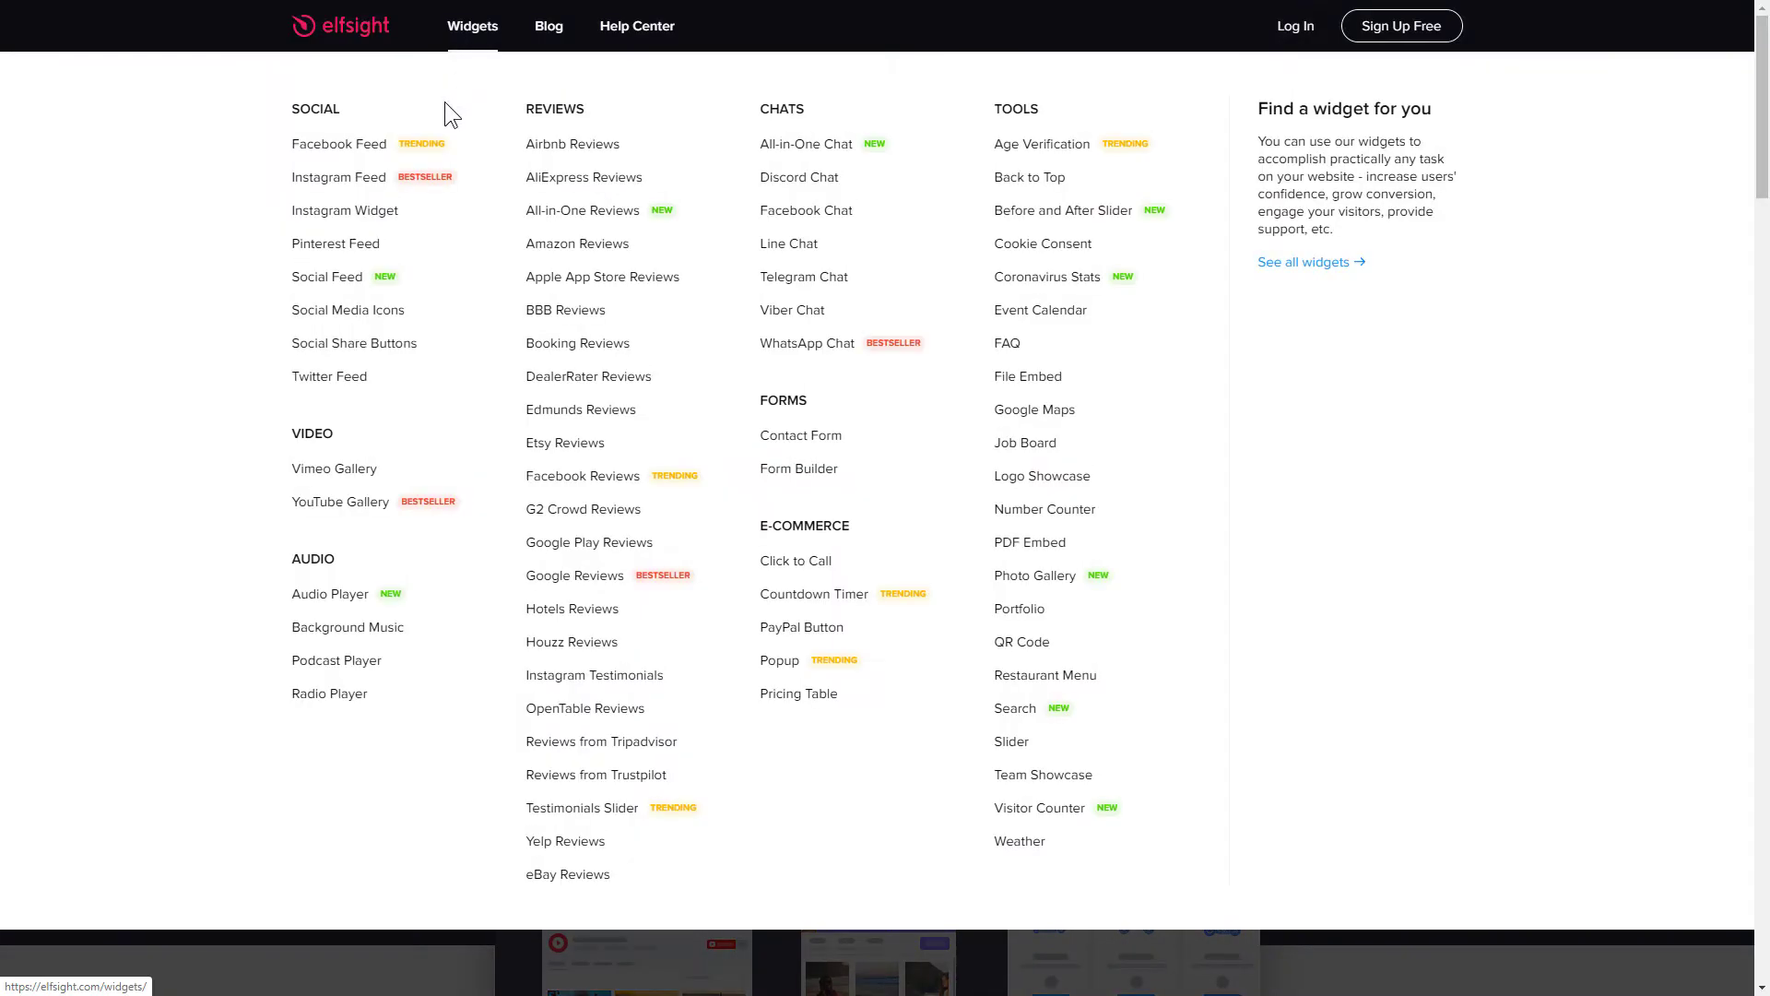
Step: Open the Social Share Buttons widget from the Social category of the Widgets catalogue
left_click(348, 346)
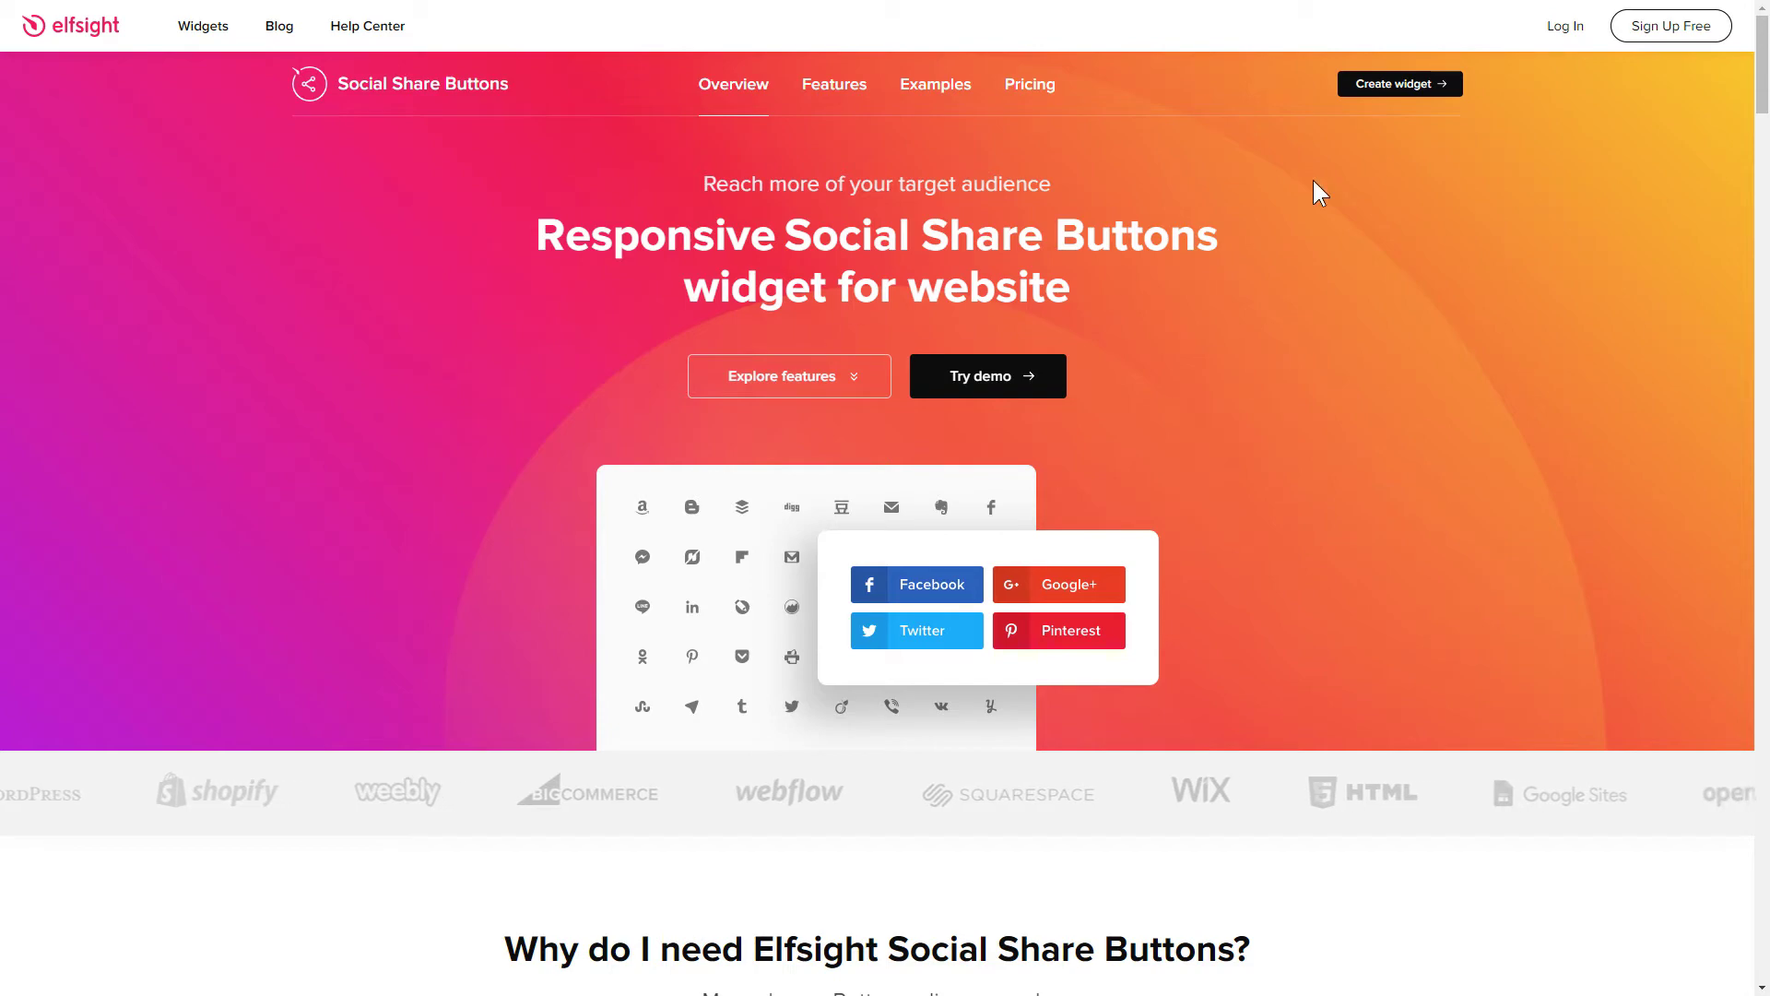
Step: Create a new widget, preview the Floating and Small Buttons templates, and choose Inline Buttons
left_click(1392, 89)
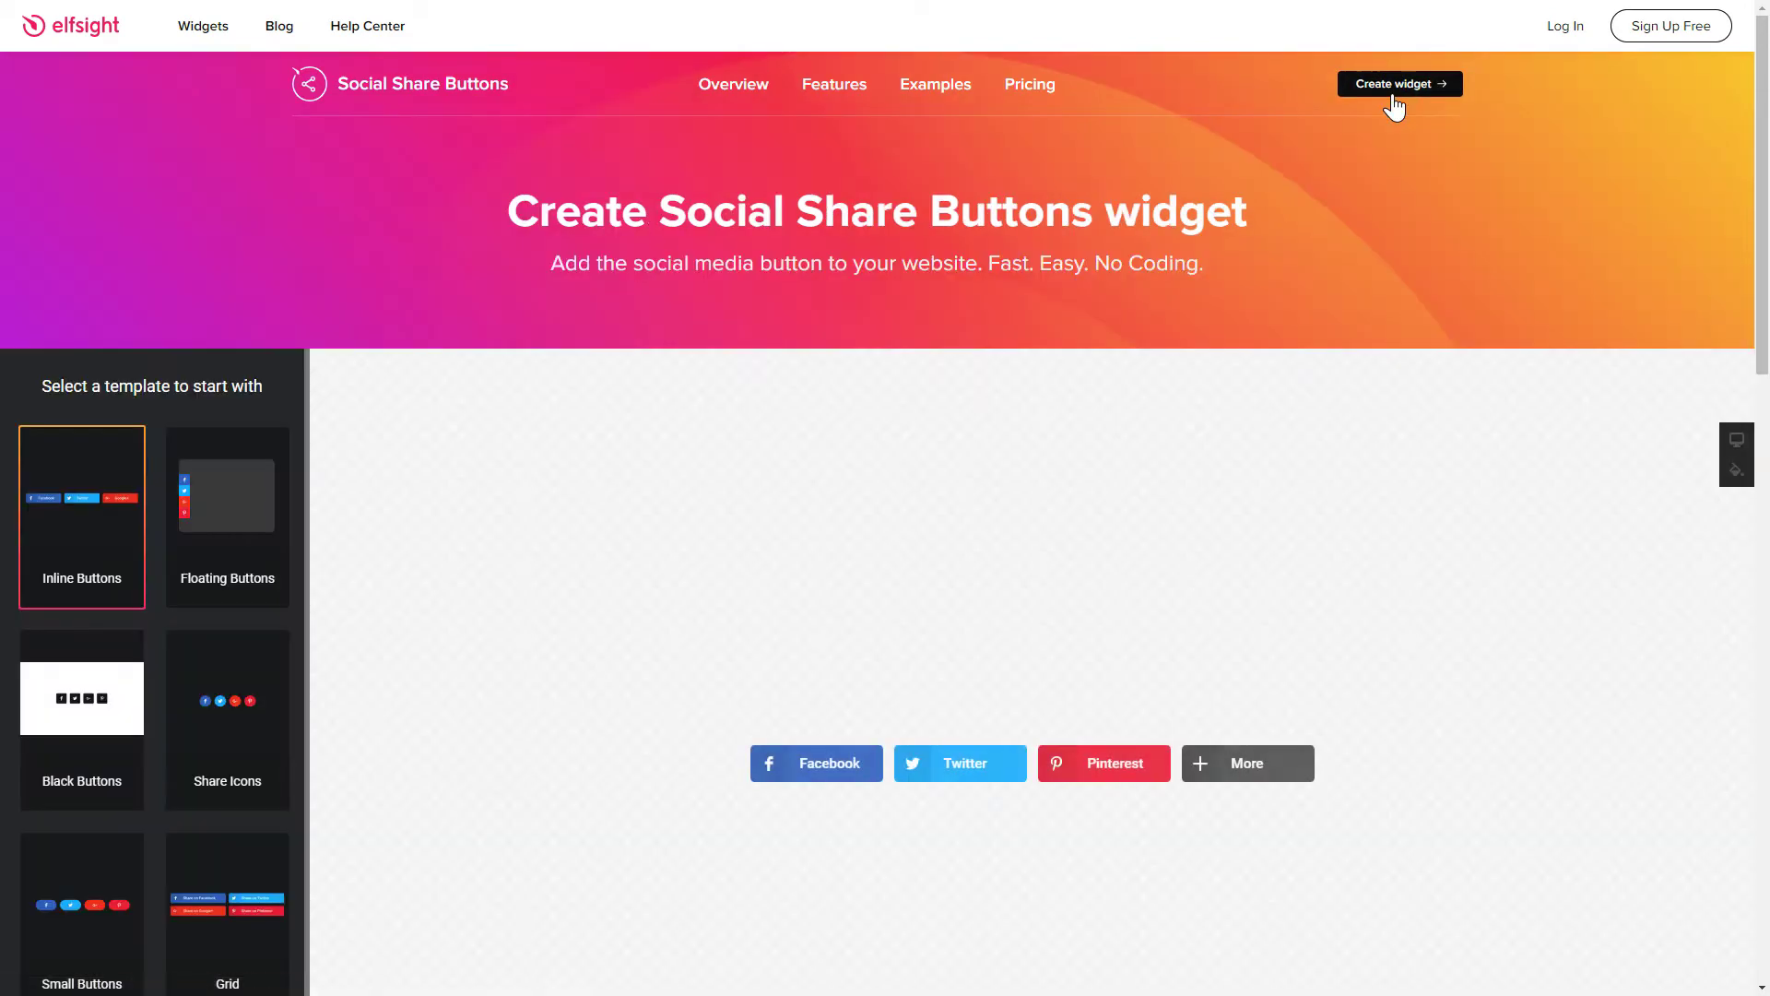
scroll(1756, 264, "down", 2)
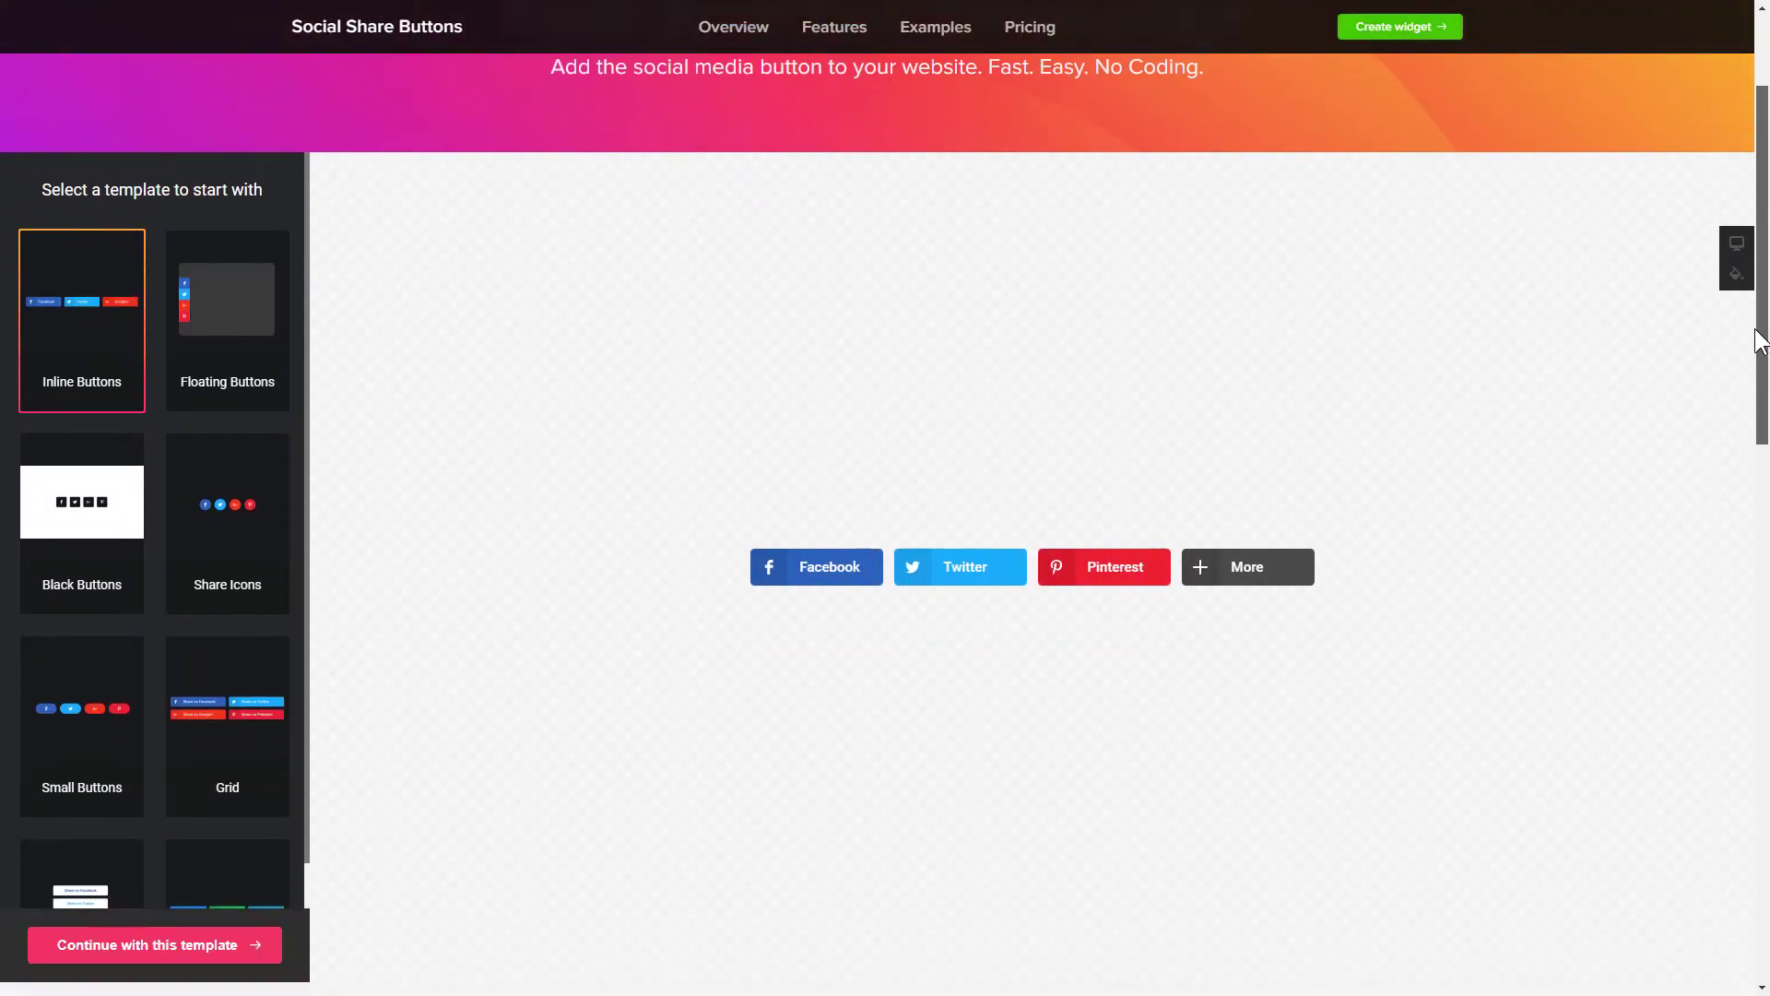
left_click(222, 283)
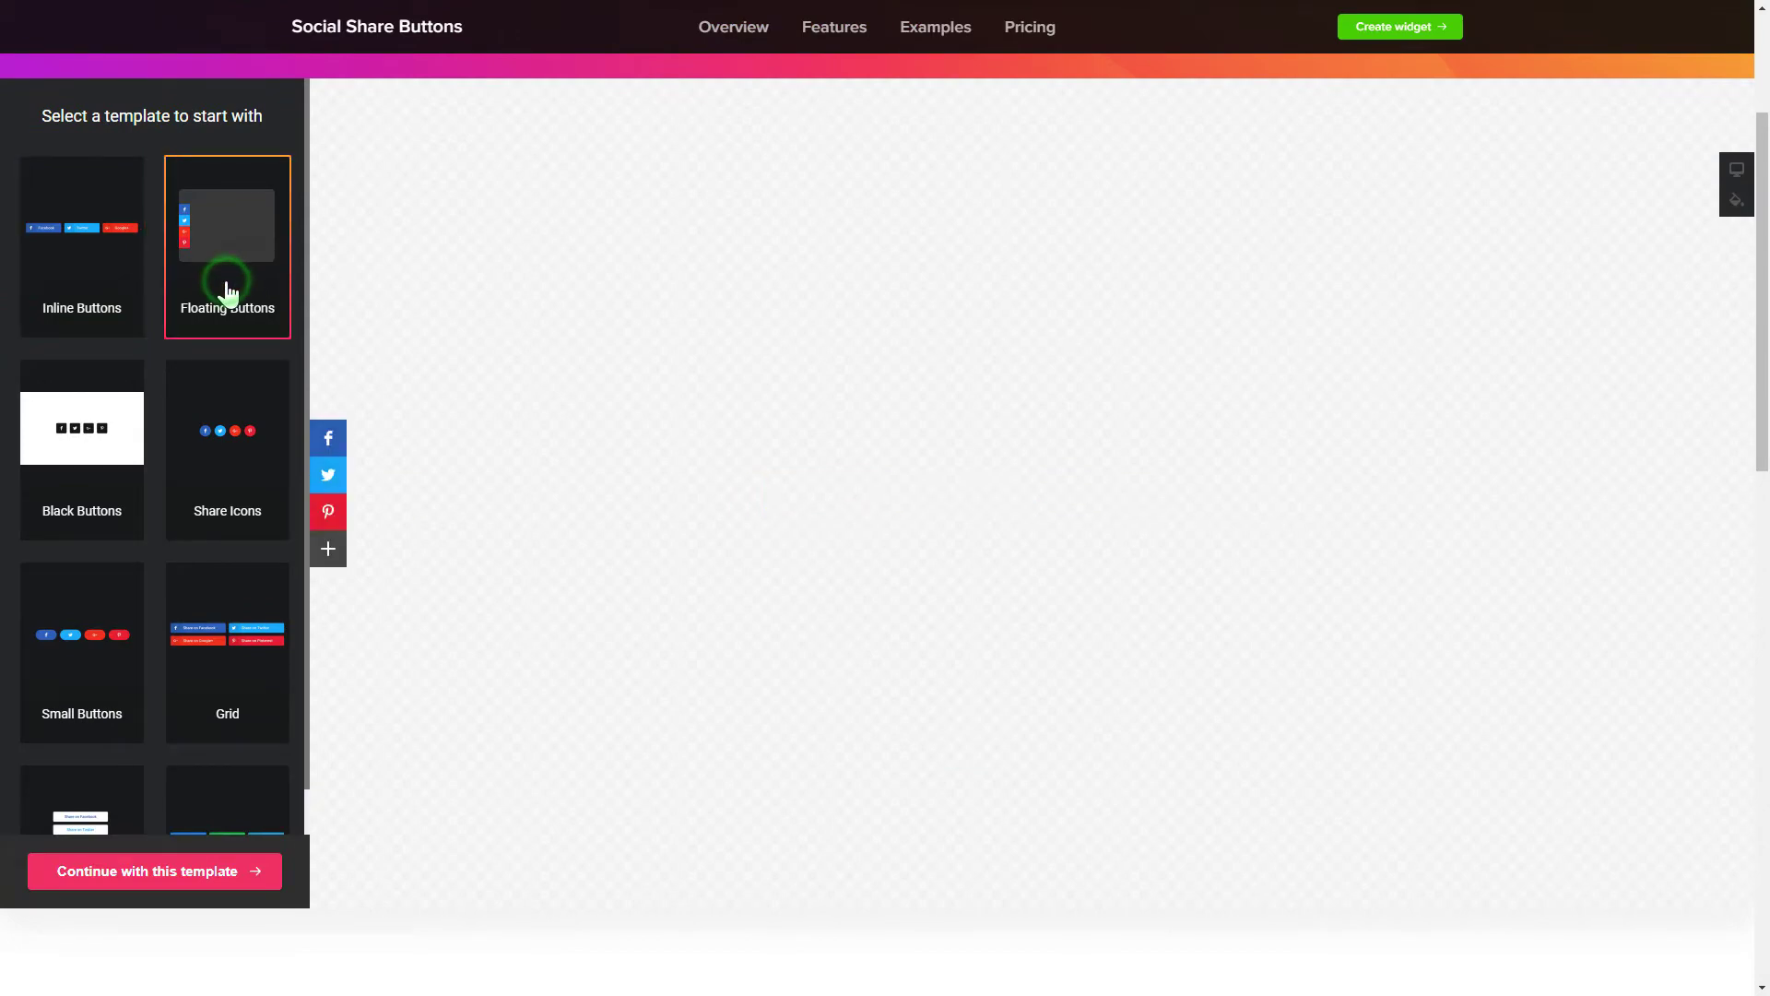
left_click(83, 678)
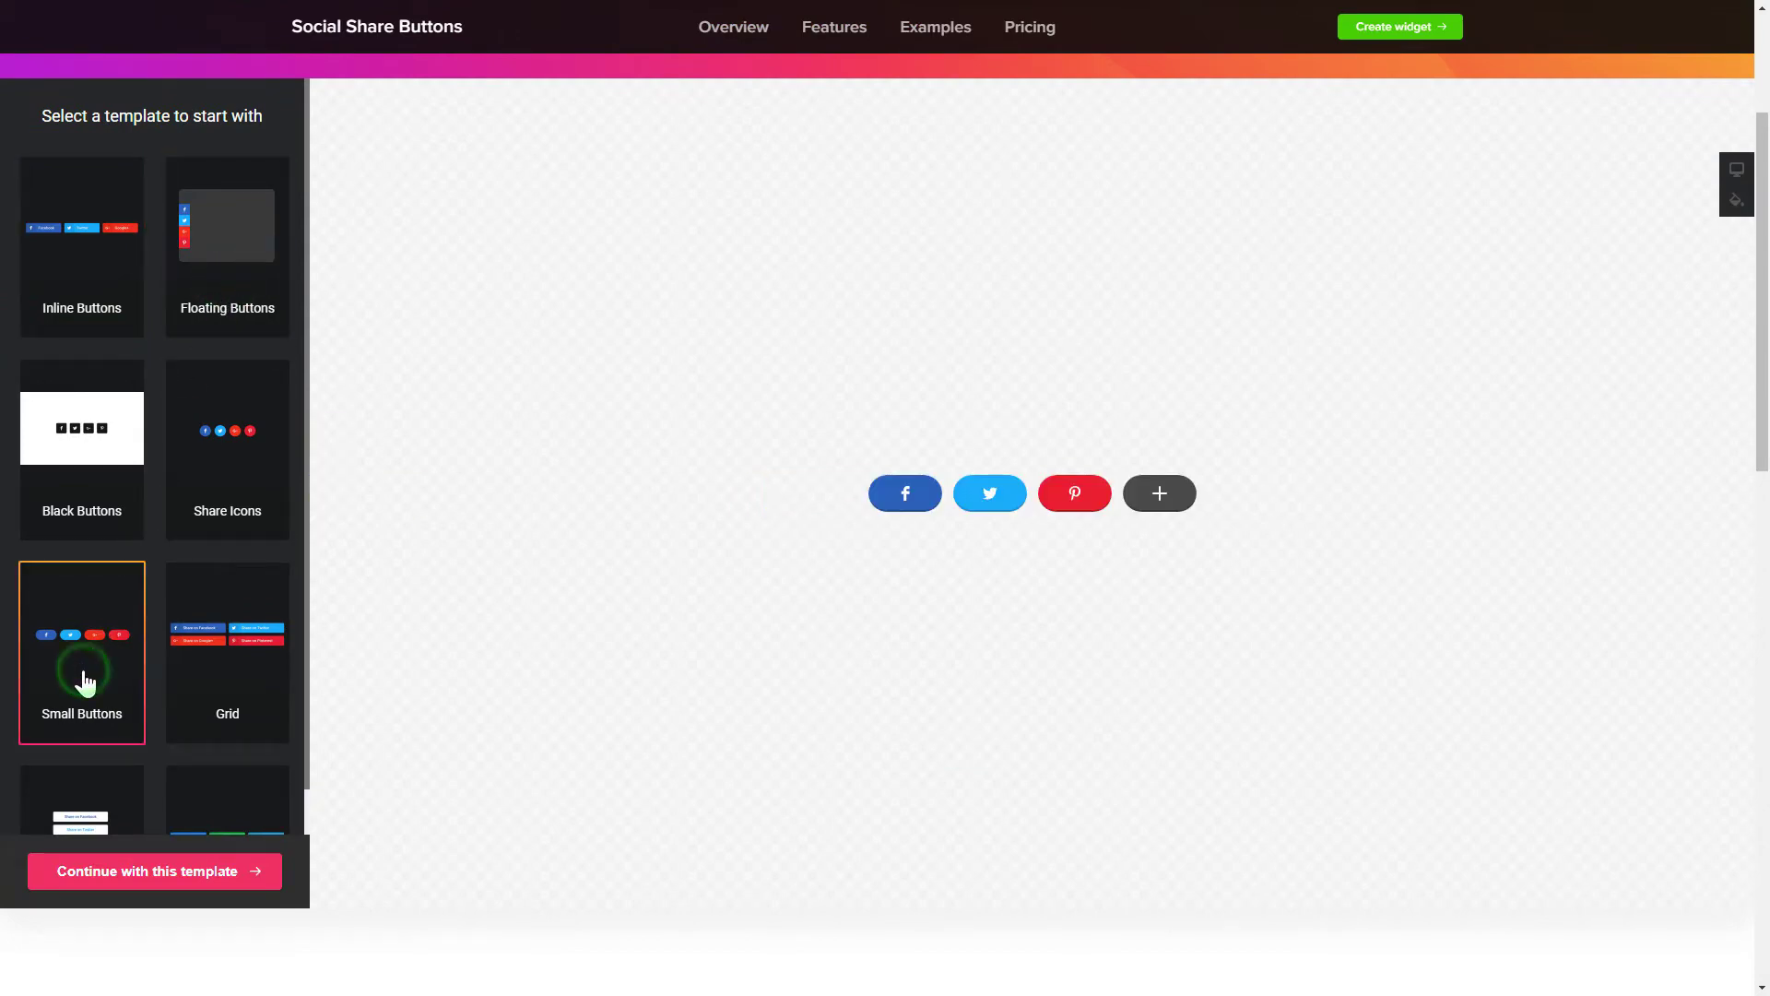
left_click(79, 284)
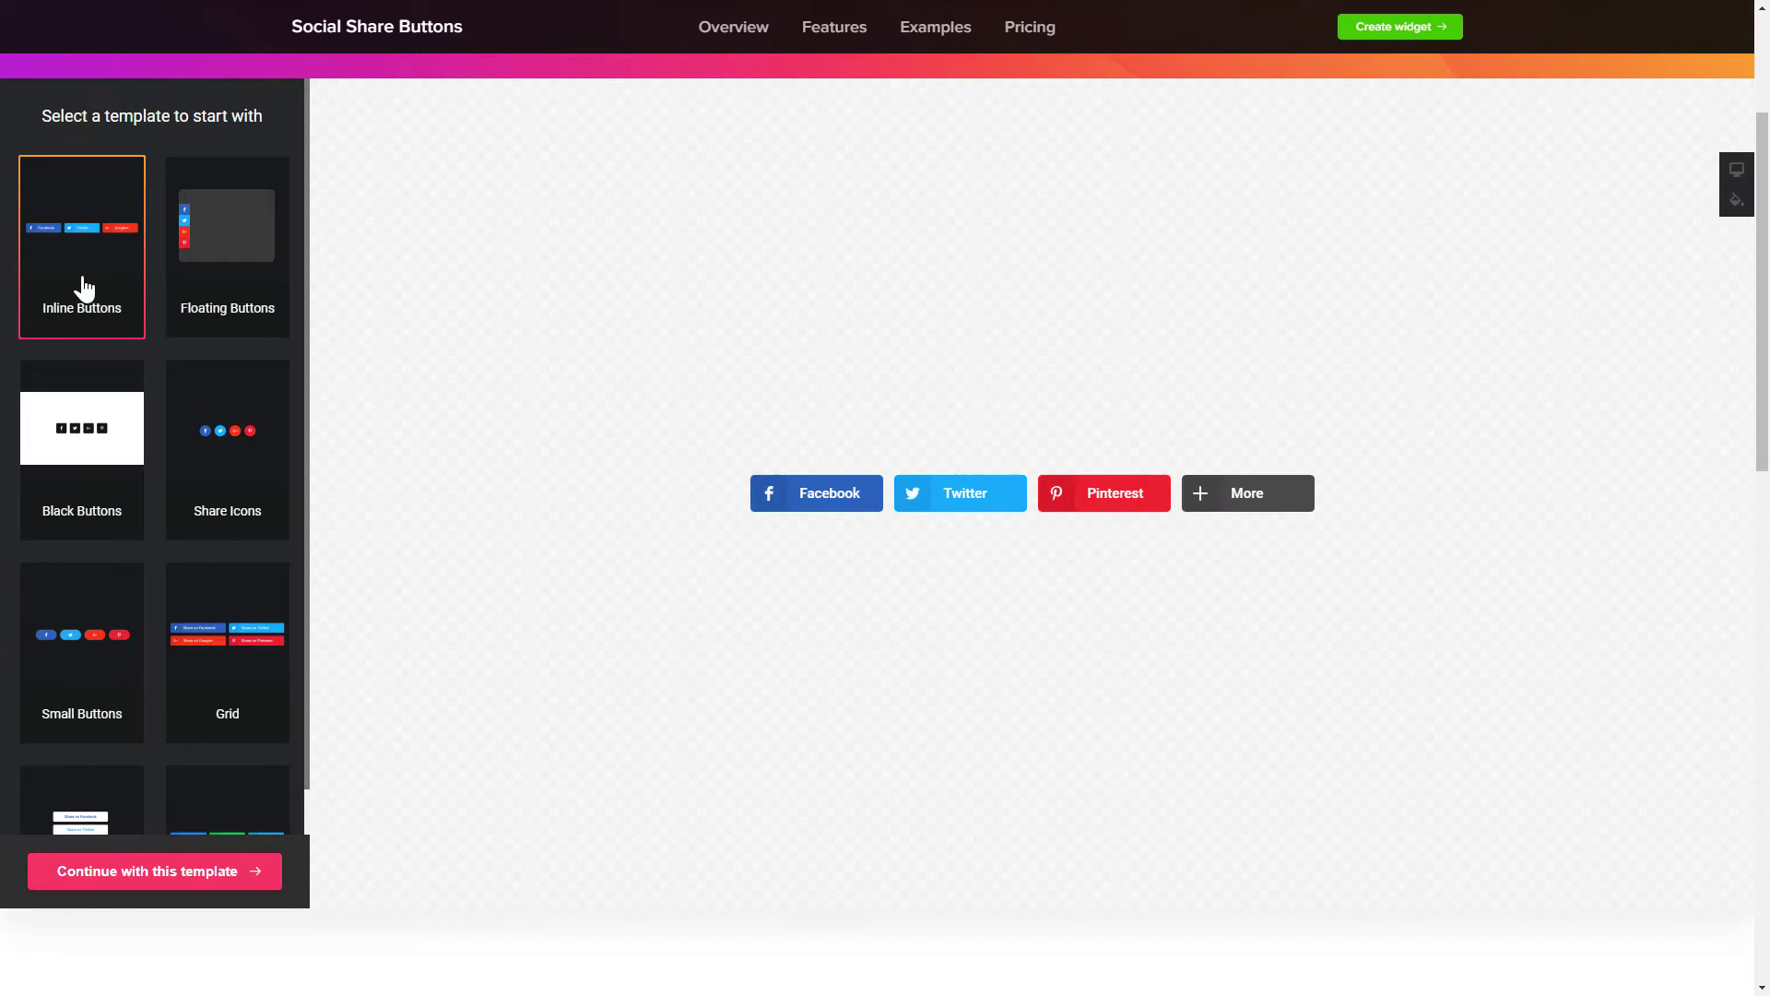
Step: Continue with the Inline Buttons template and review the Facebook button and network list
left_click(149, 874)
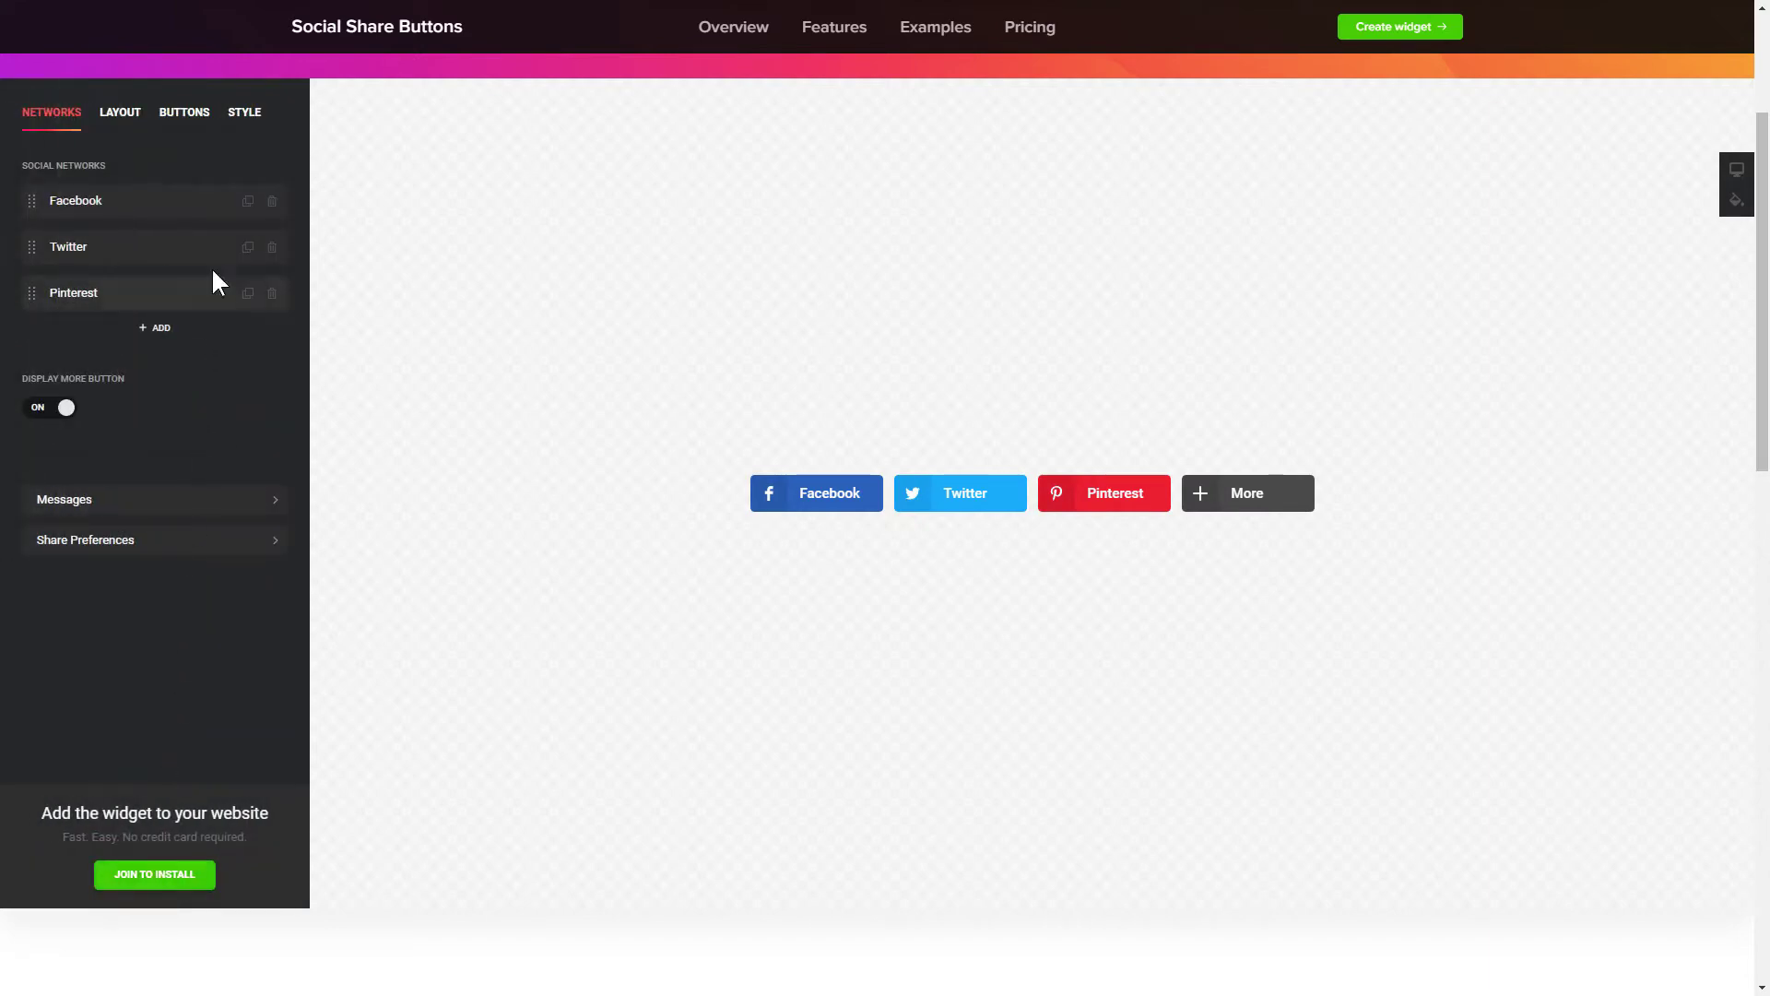
left_click(209, 202)
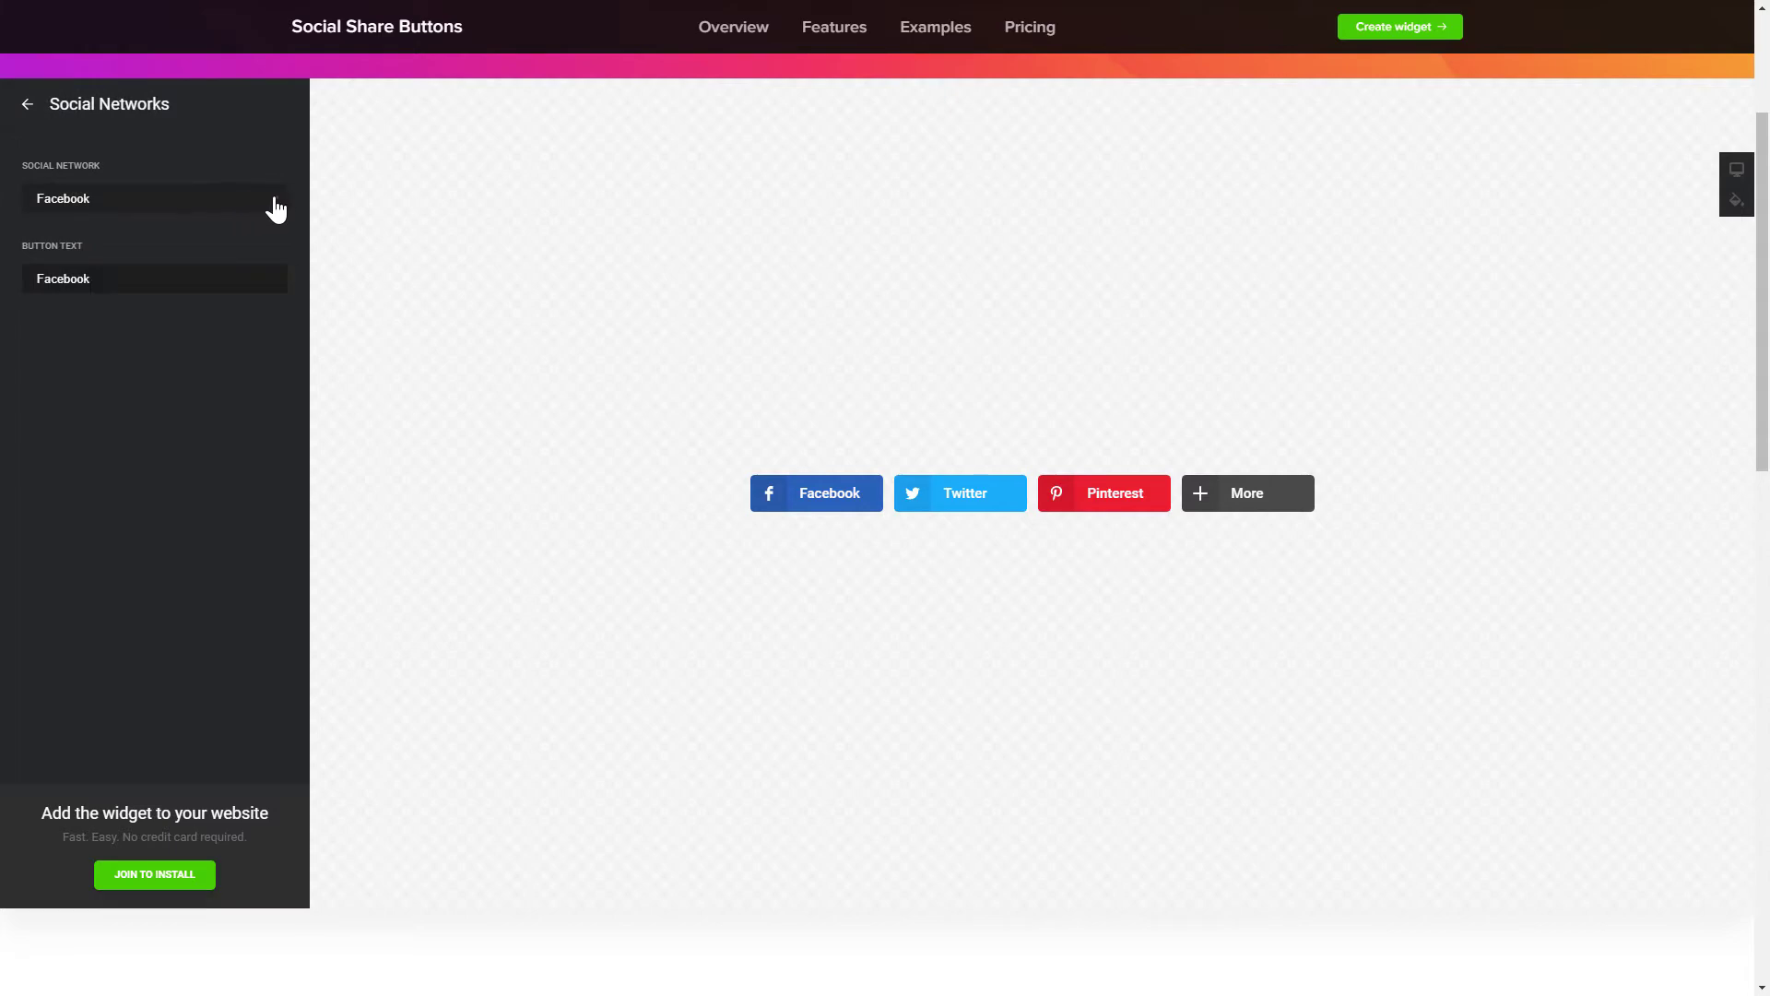
left_click(274, 204)
left_click_drag(279, 234, 275, 368)
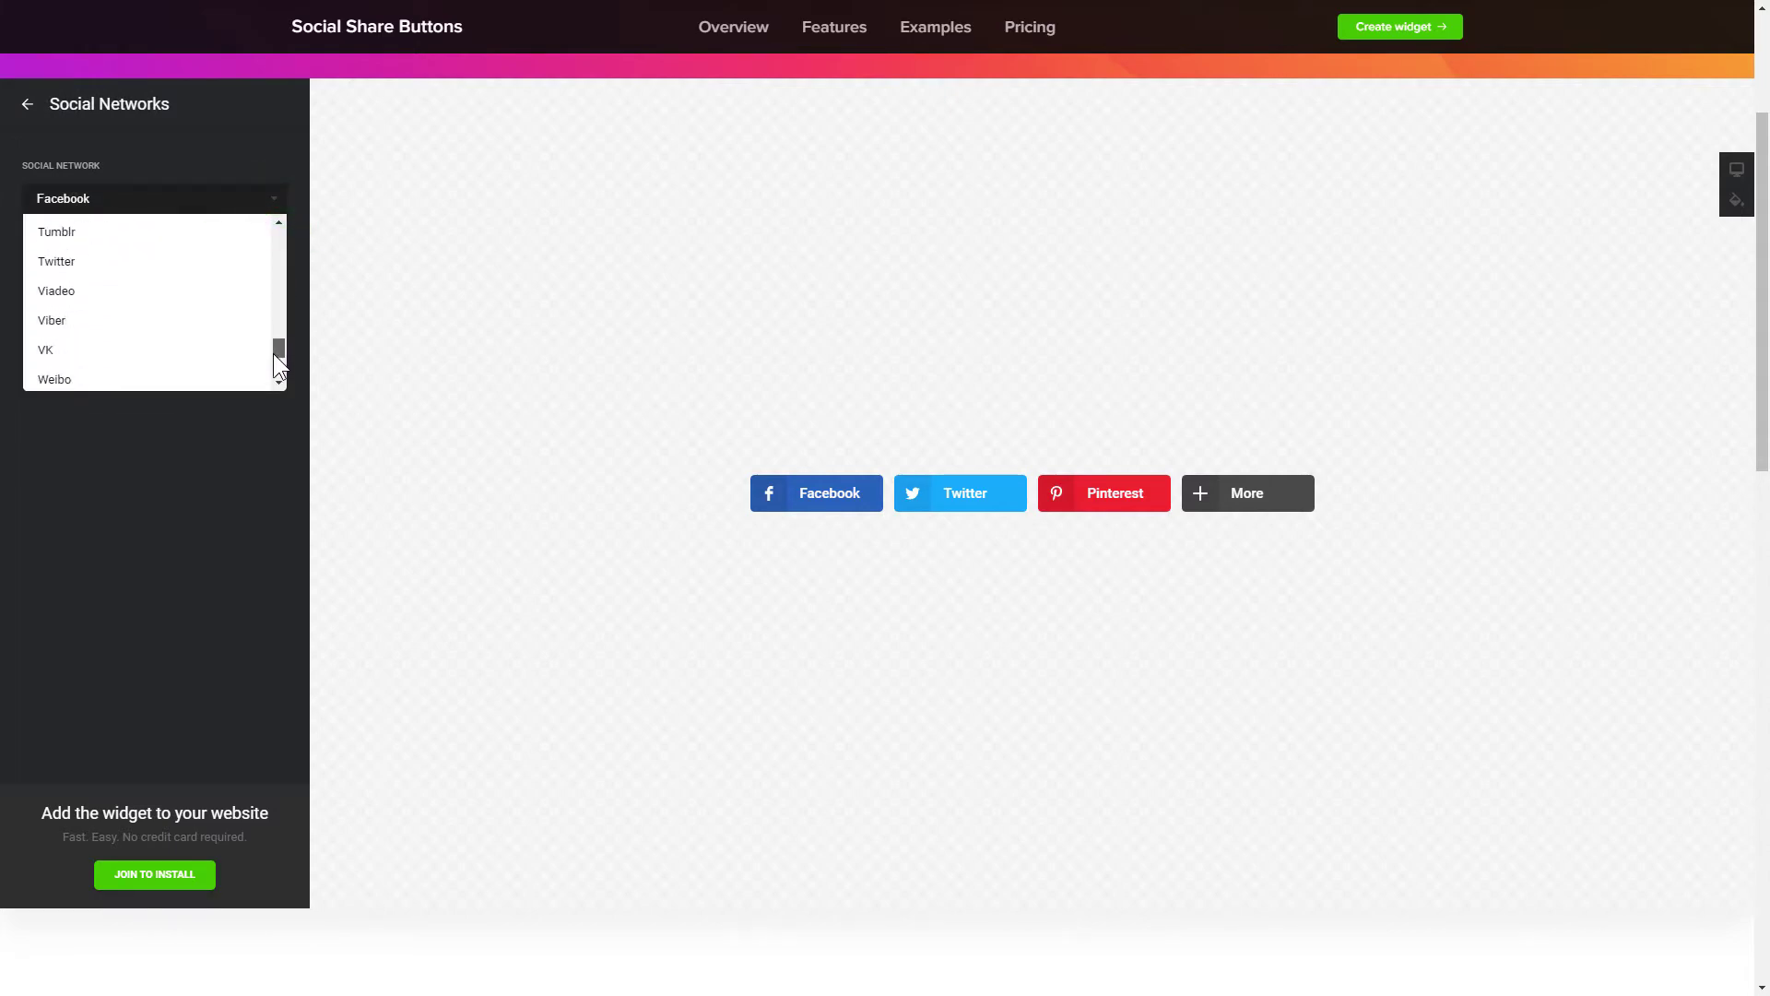
left_click(27, 106)
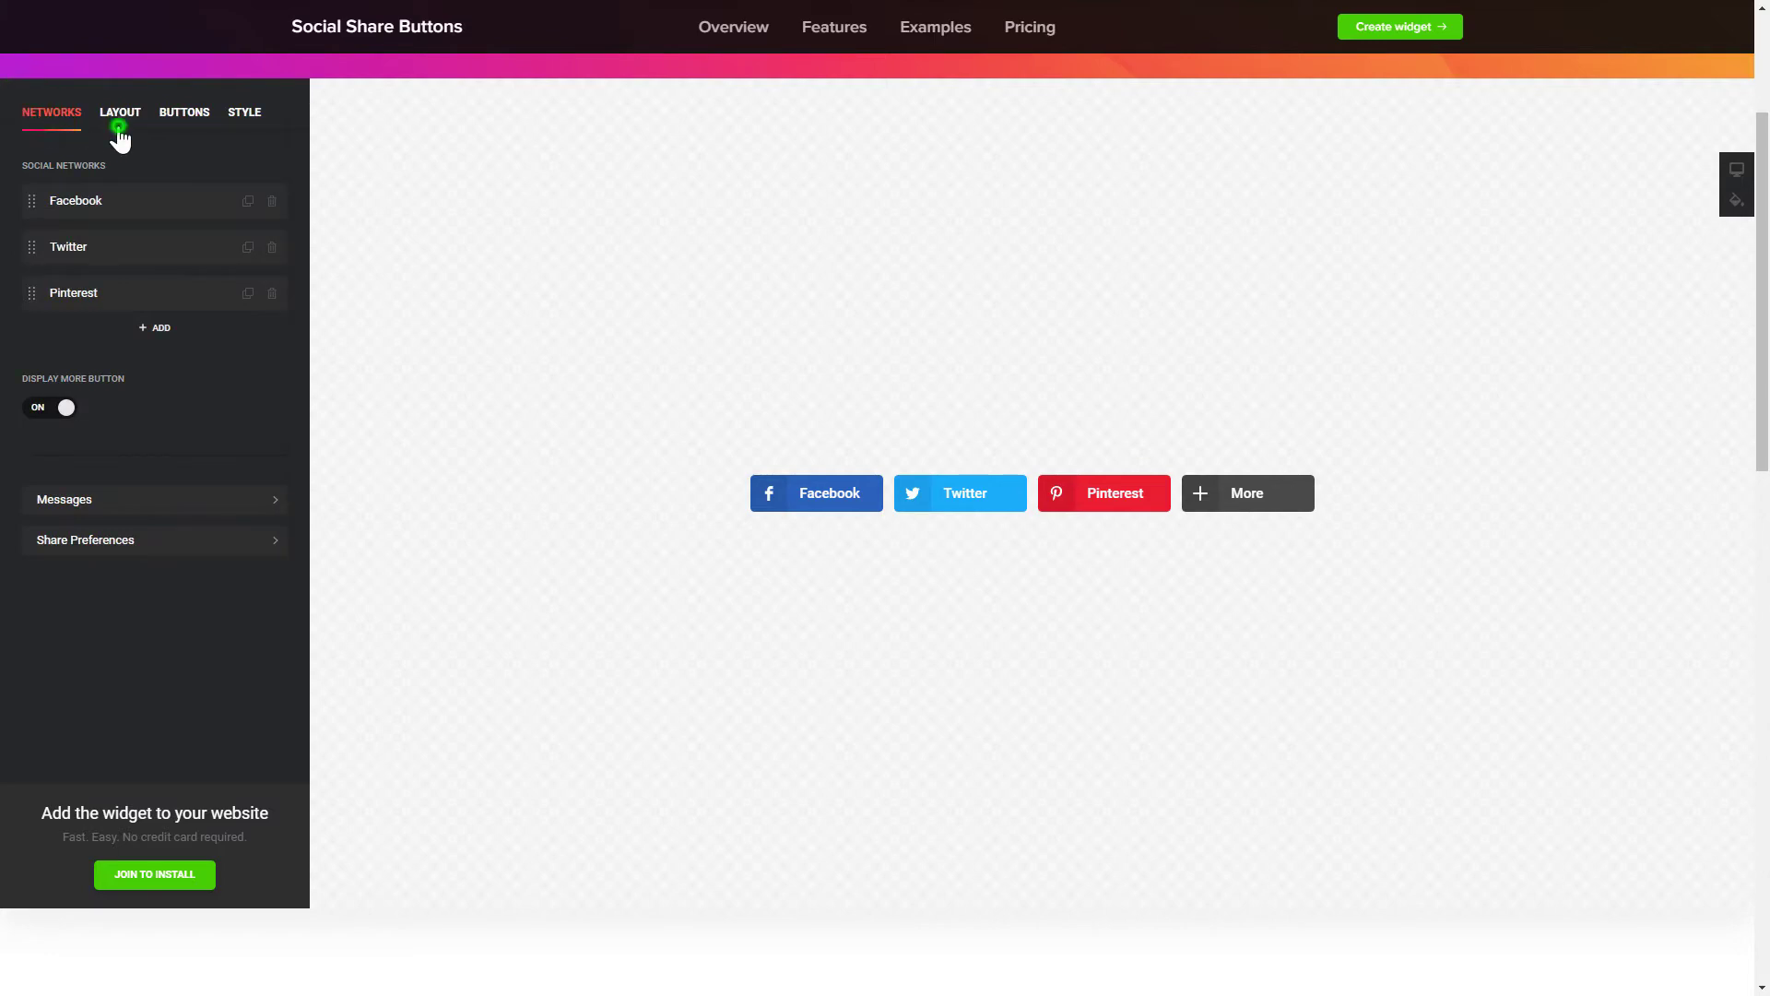
Step: Set the layout to Floating on the Right, then review the Buttons and Style settings
left_click(119, 129)
left_click(215, 214)
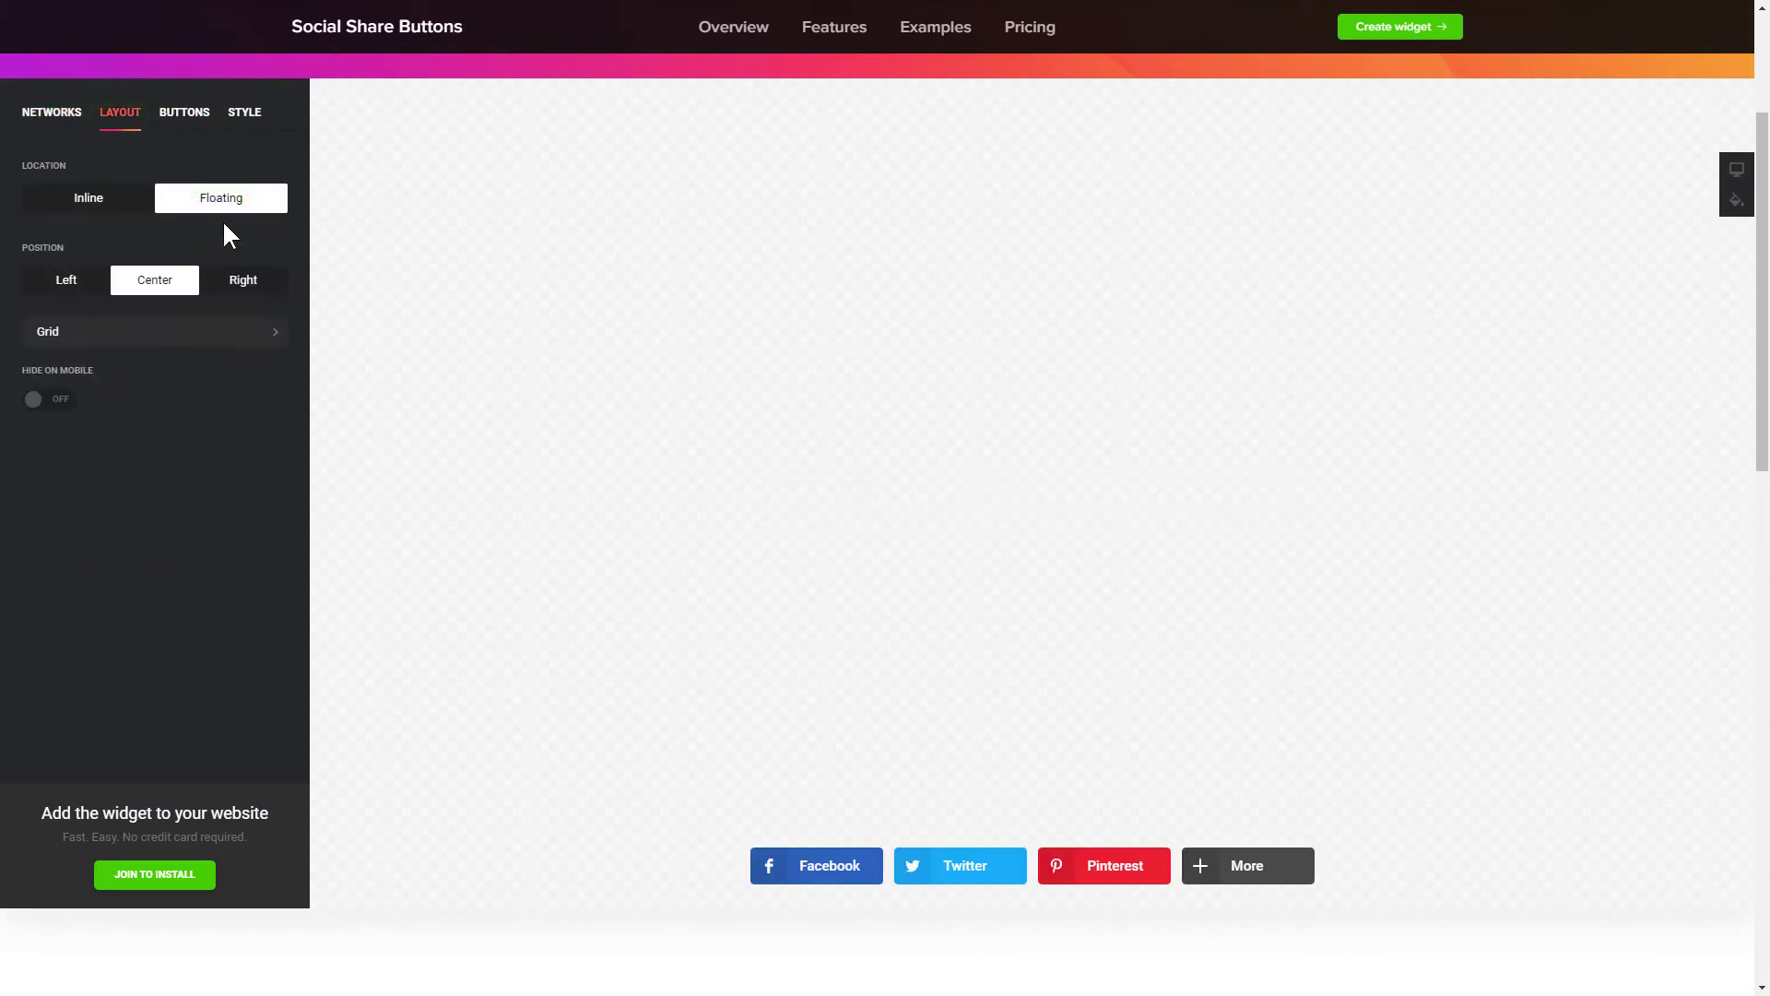
left_click(244, 303)
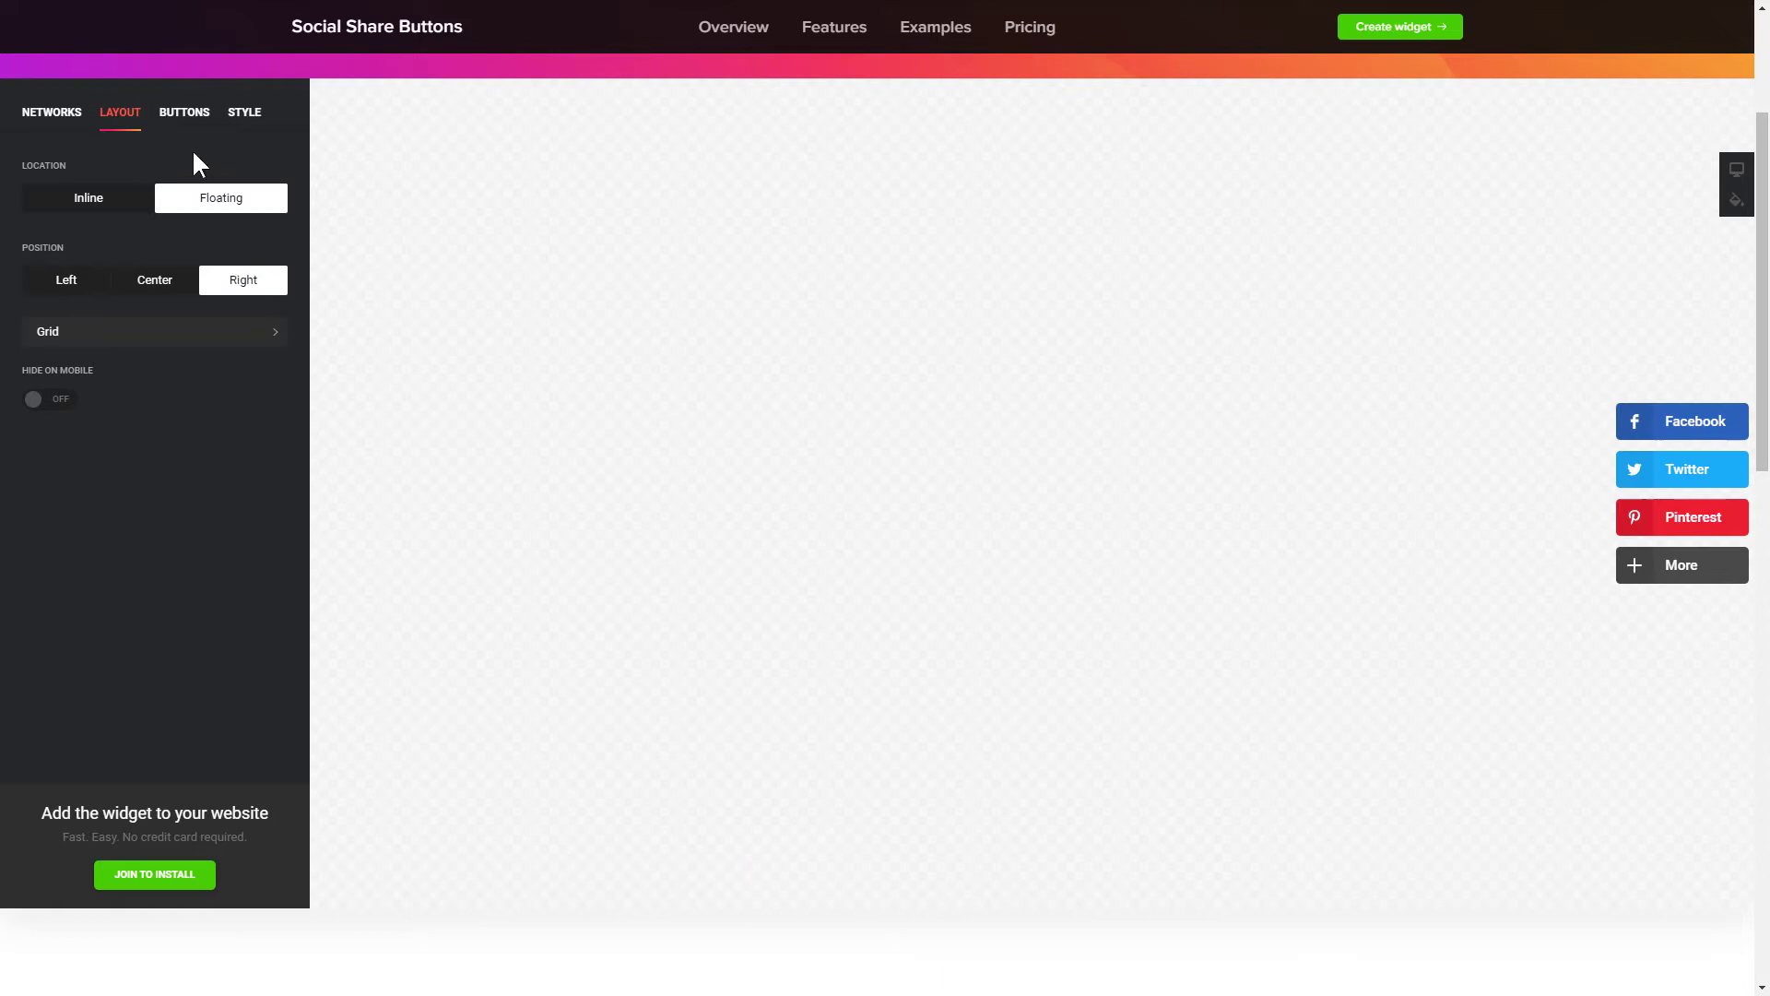
left_click(181, 122)
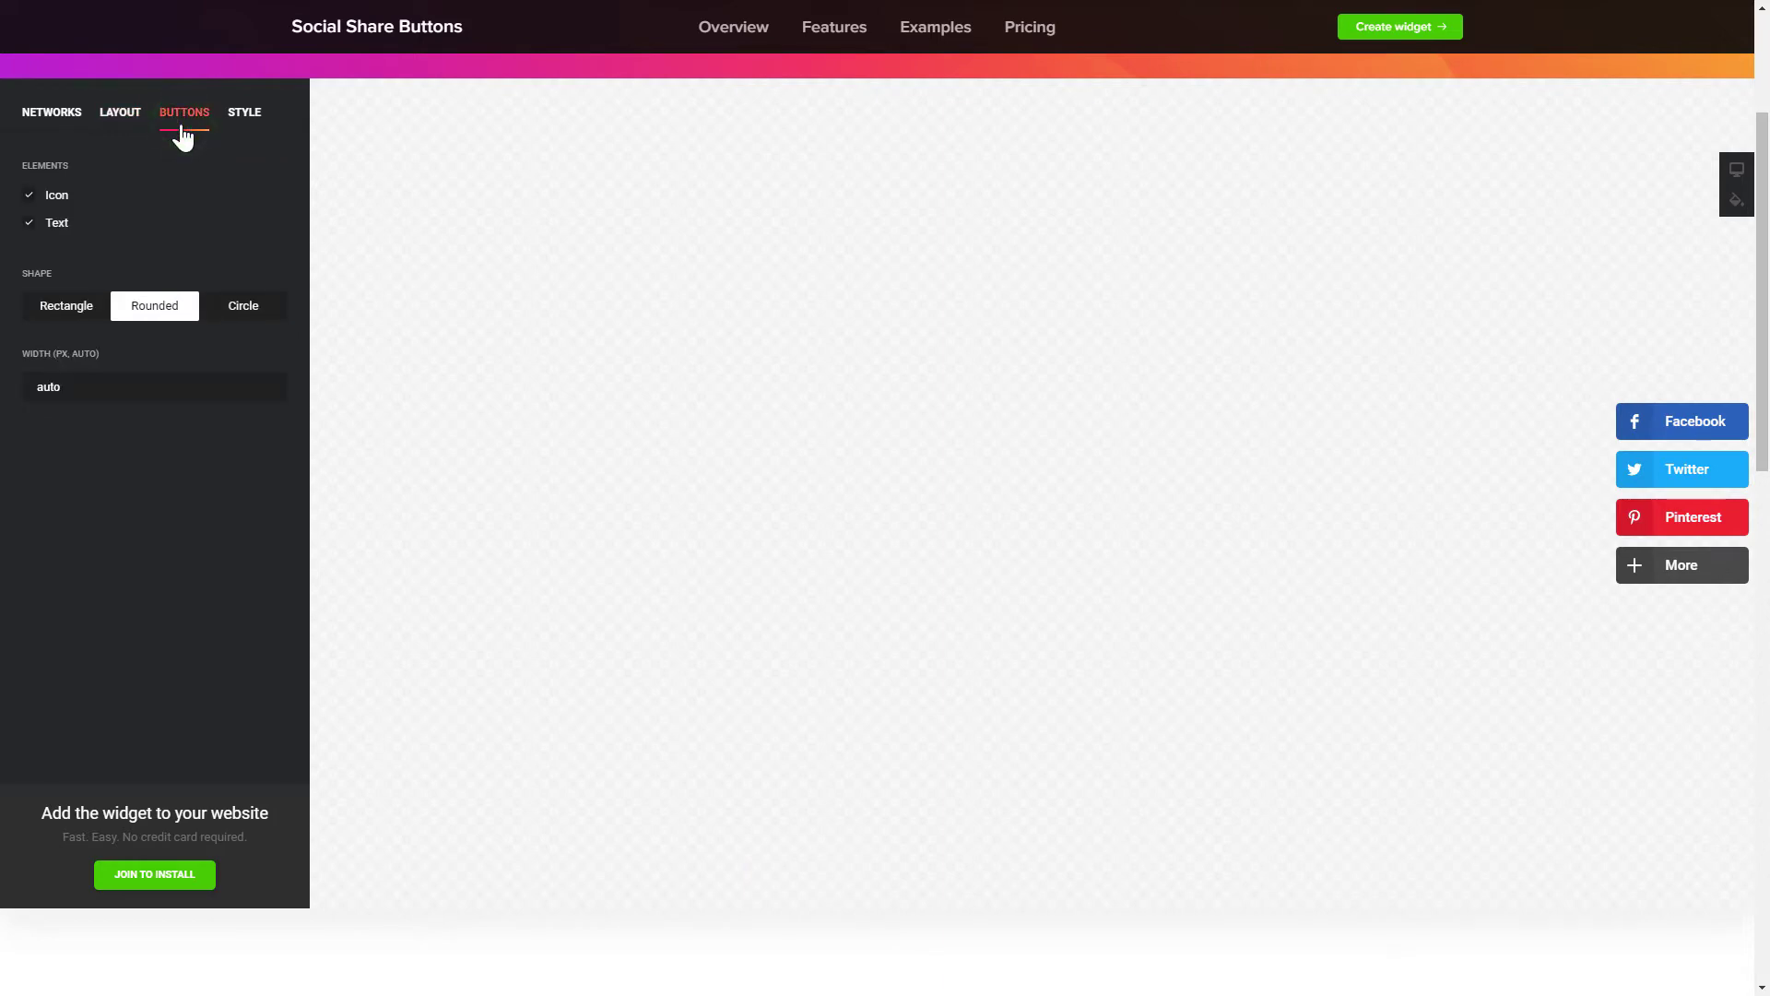
left_click(243, 140)
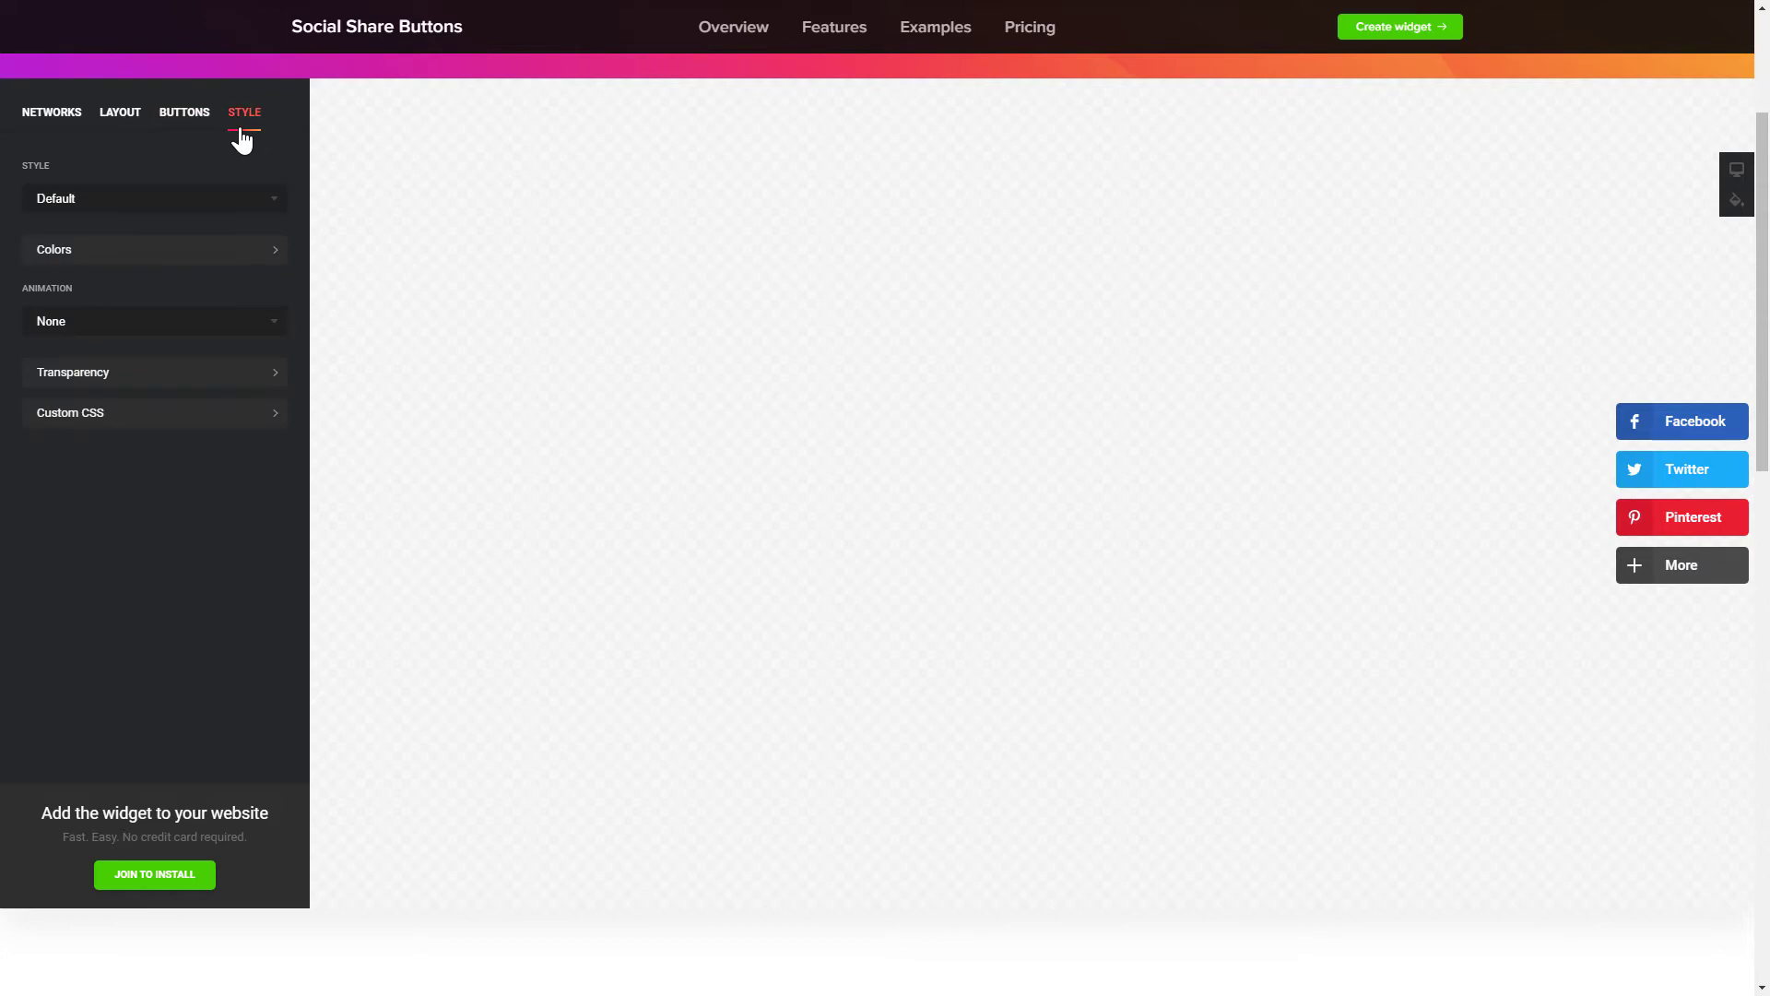
left_click(57, 131)
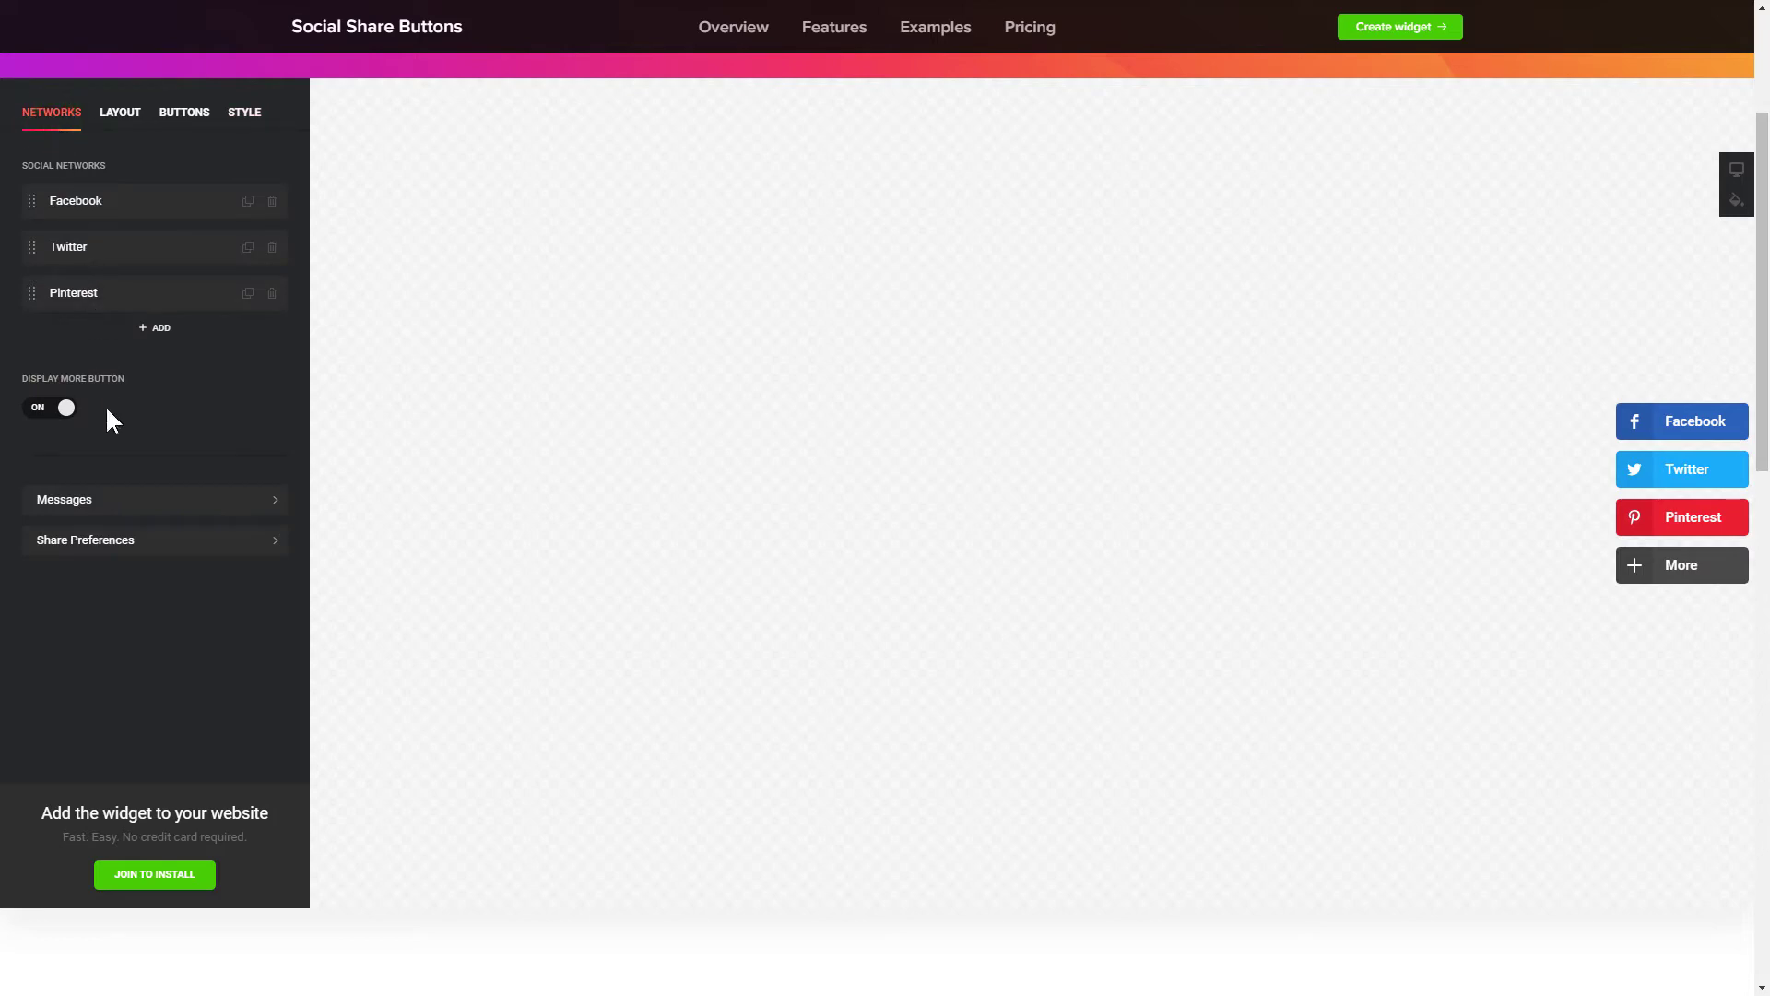
Step: Sign up for an Elfsight account with an email and password via Join to Install
left_click(153, 874)
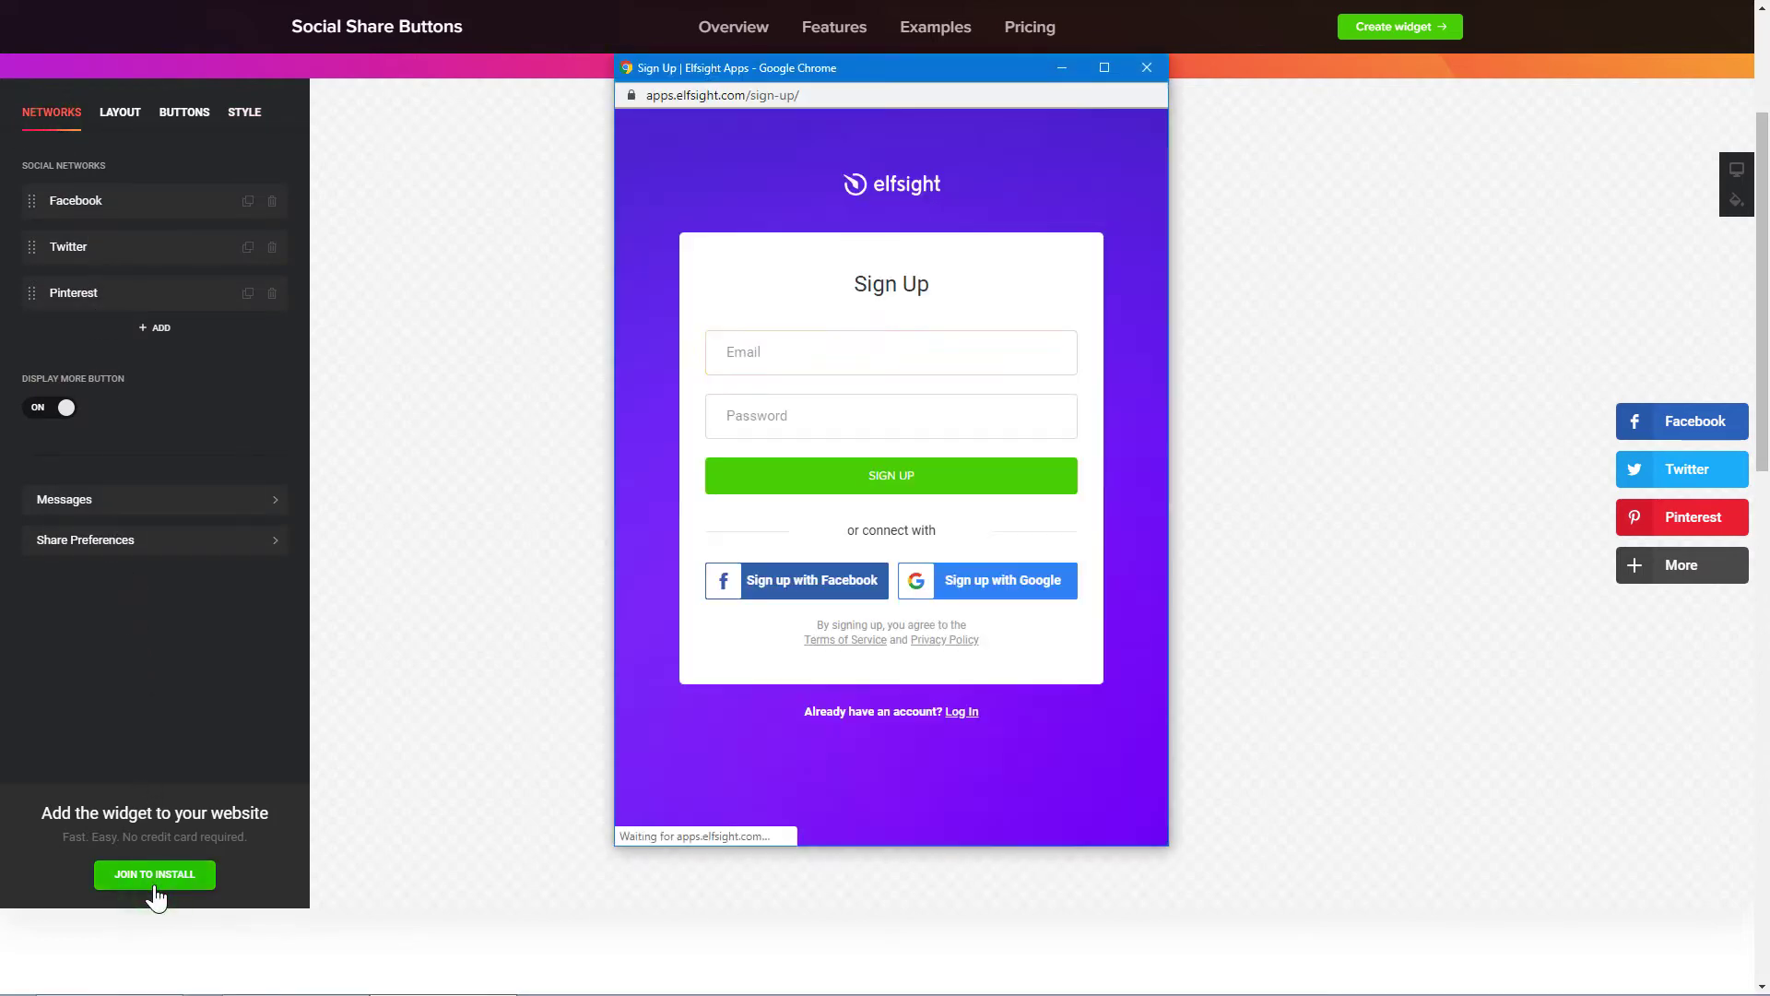
left_click(1026, 353)
type("example@elfsight.com")
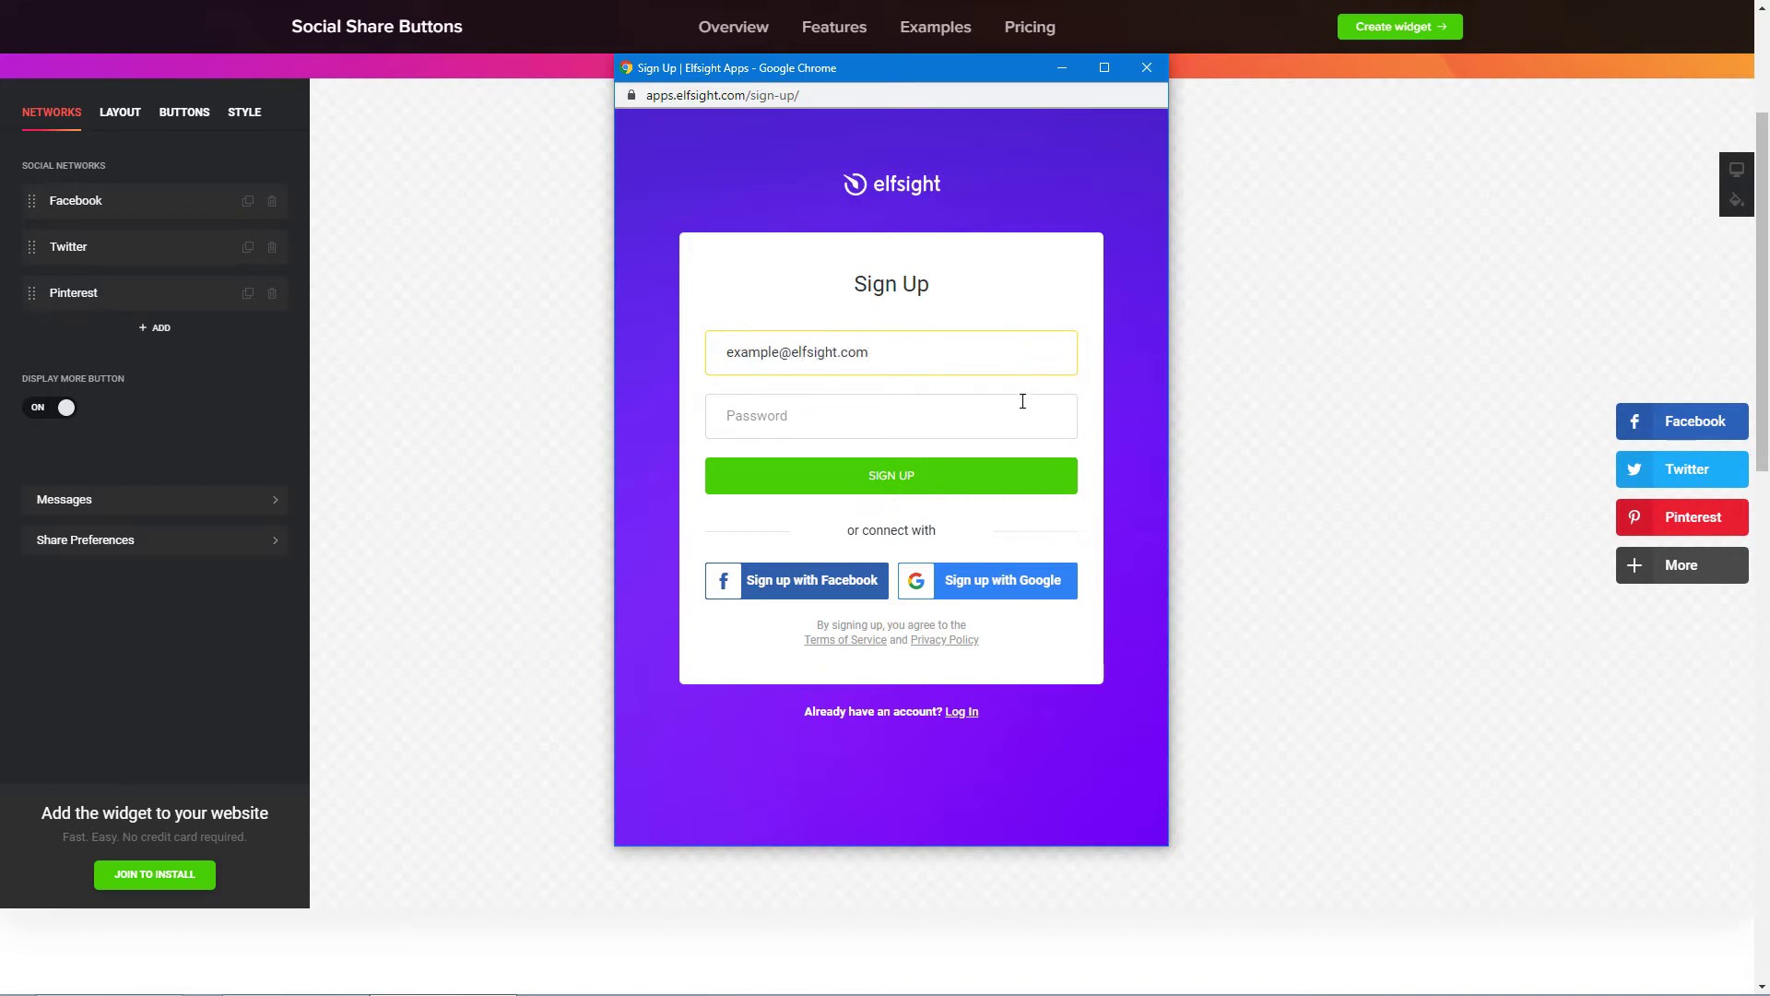
left_click(1021, 415)
left_click(893, 490)
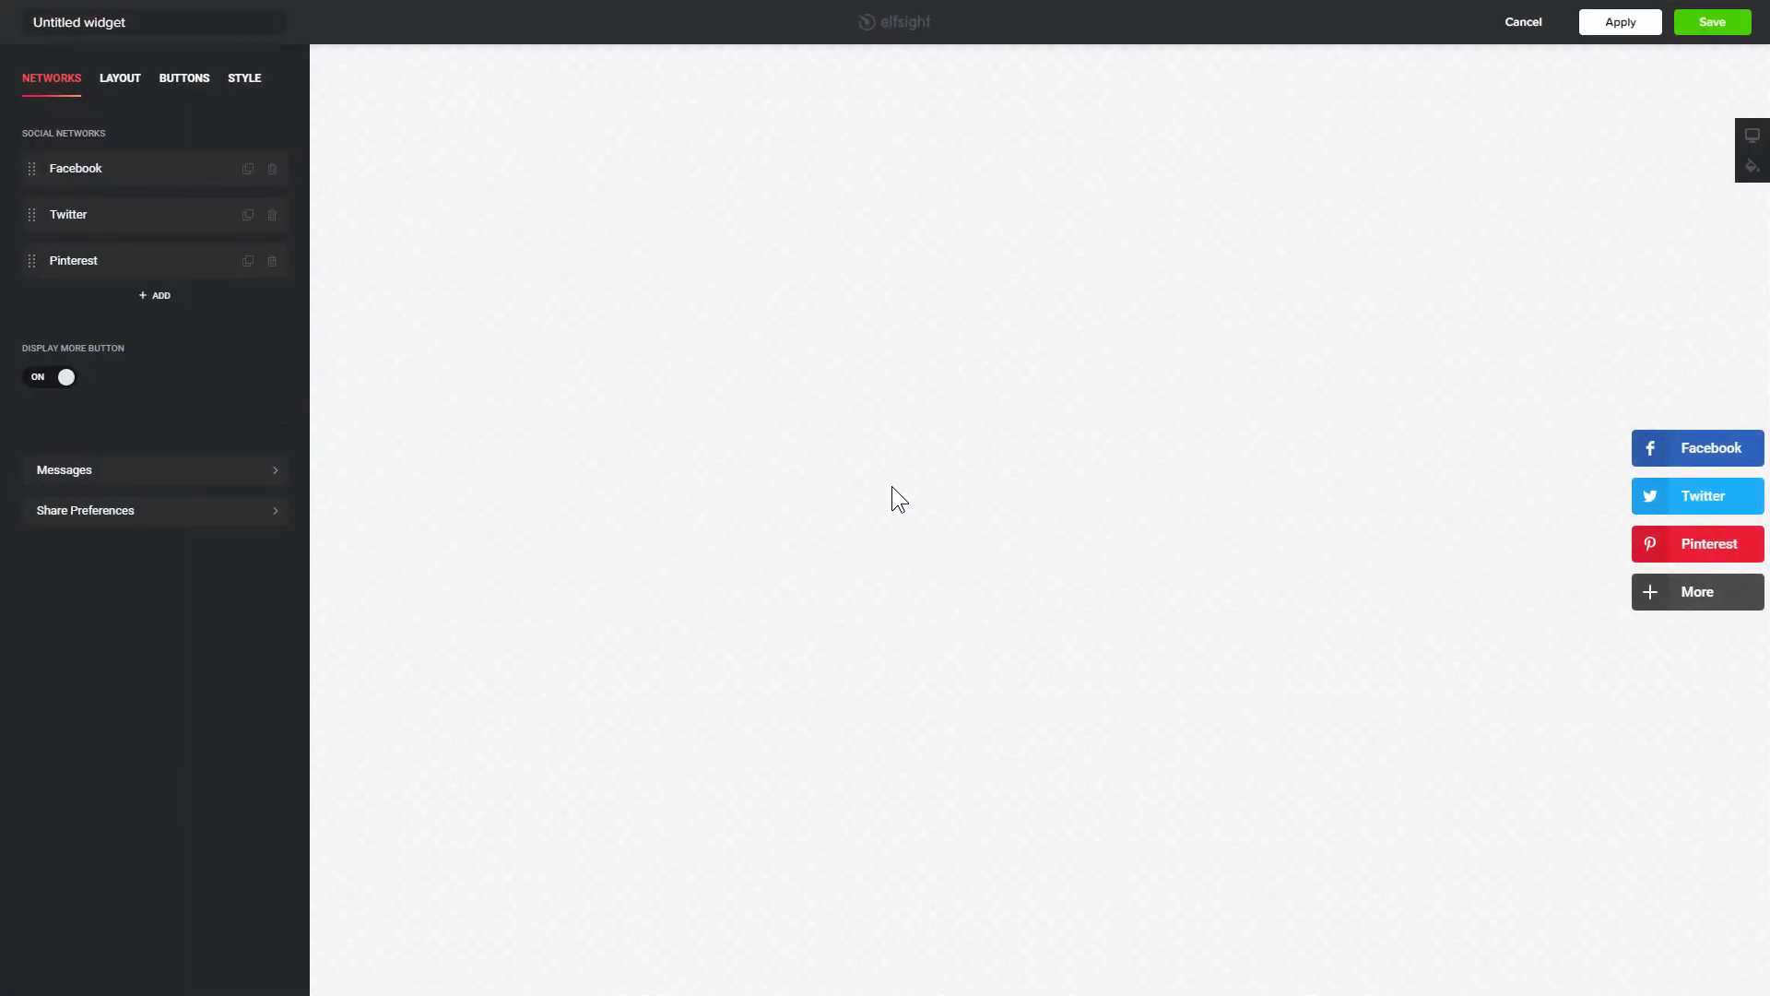
Step: Save the widget, select the free Lite plan, and copy the installation code
left_click(1711, 40)
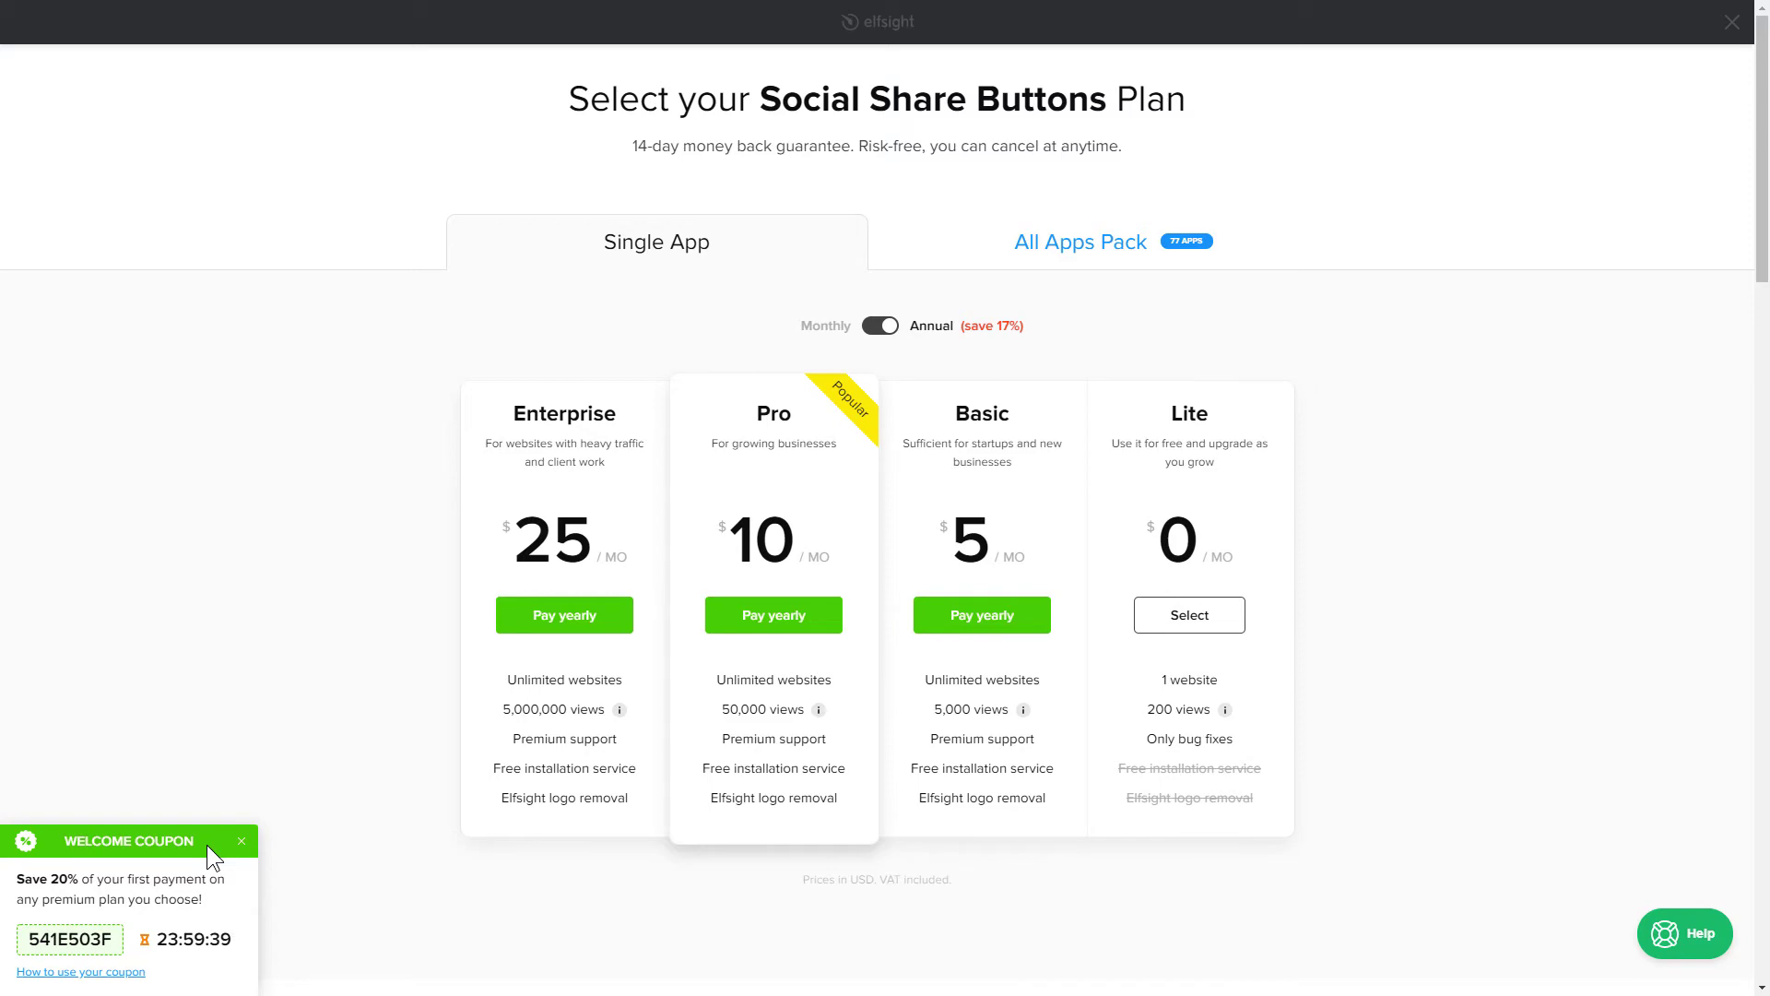
left_click(1189, 640)
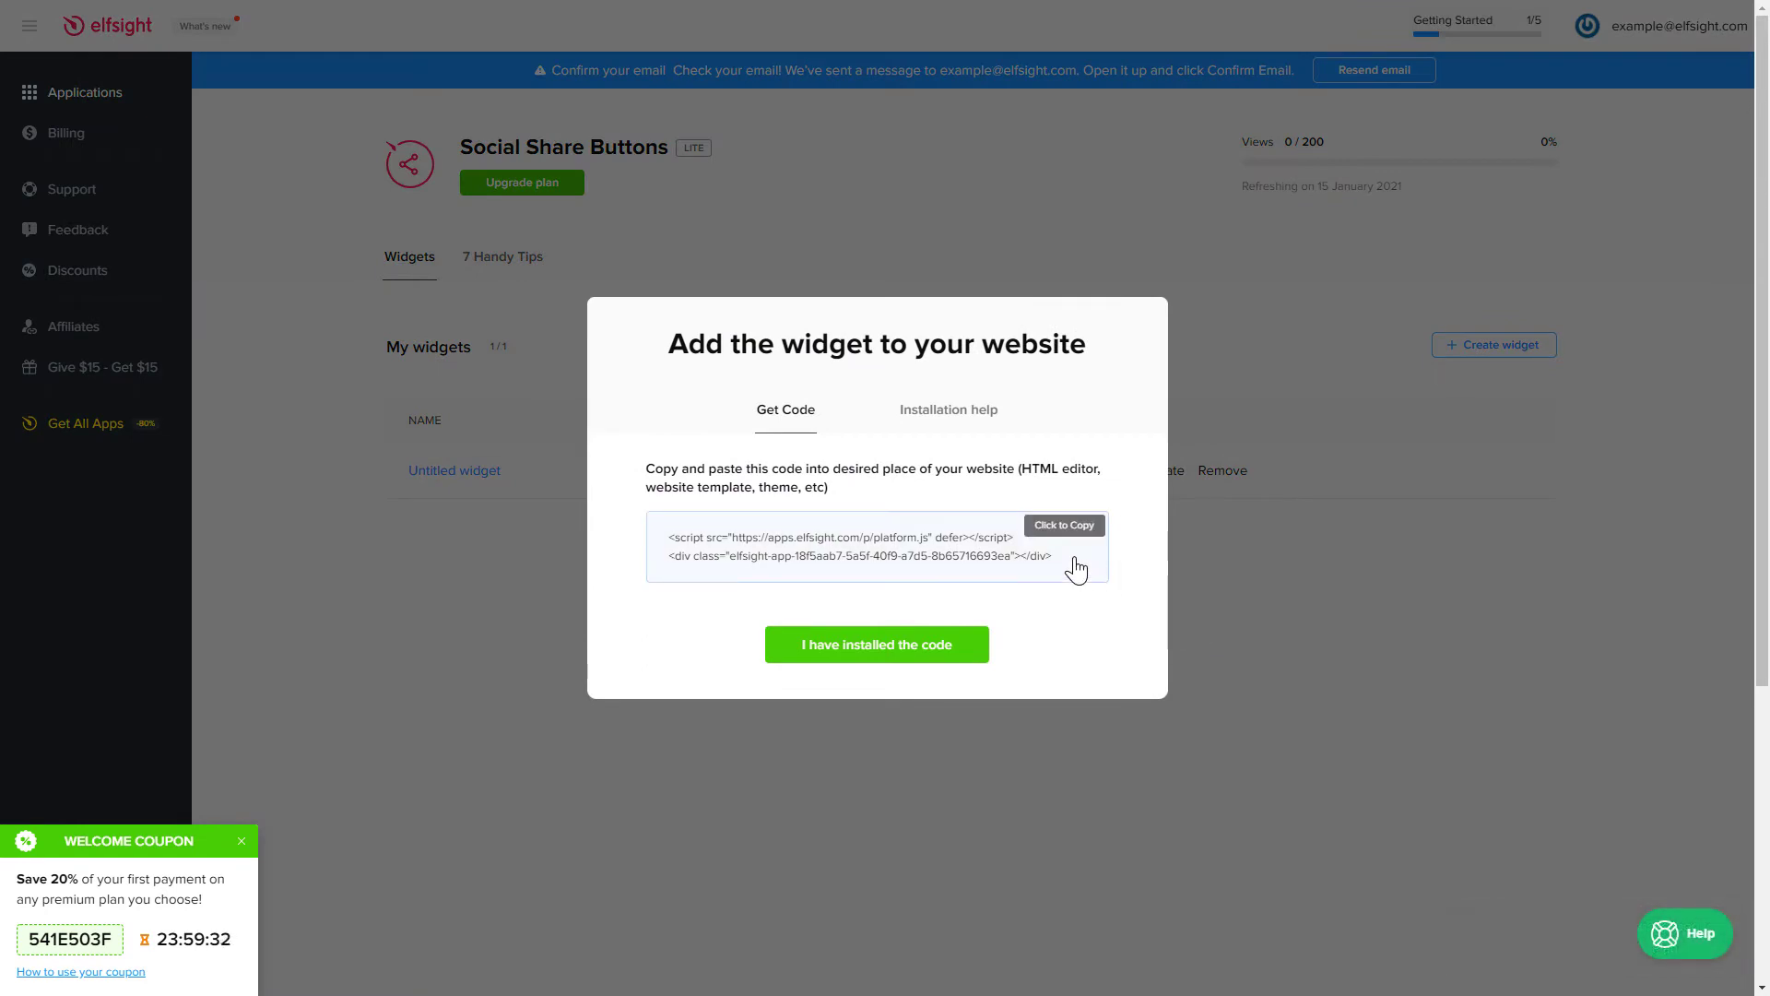
left_click(1077, 568)
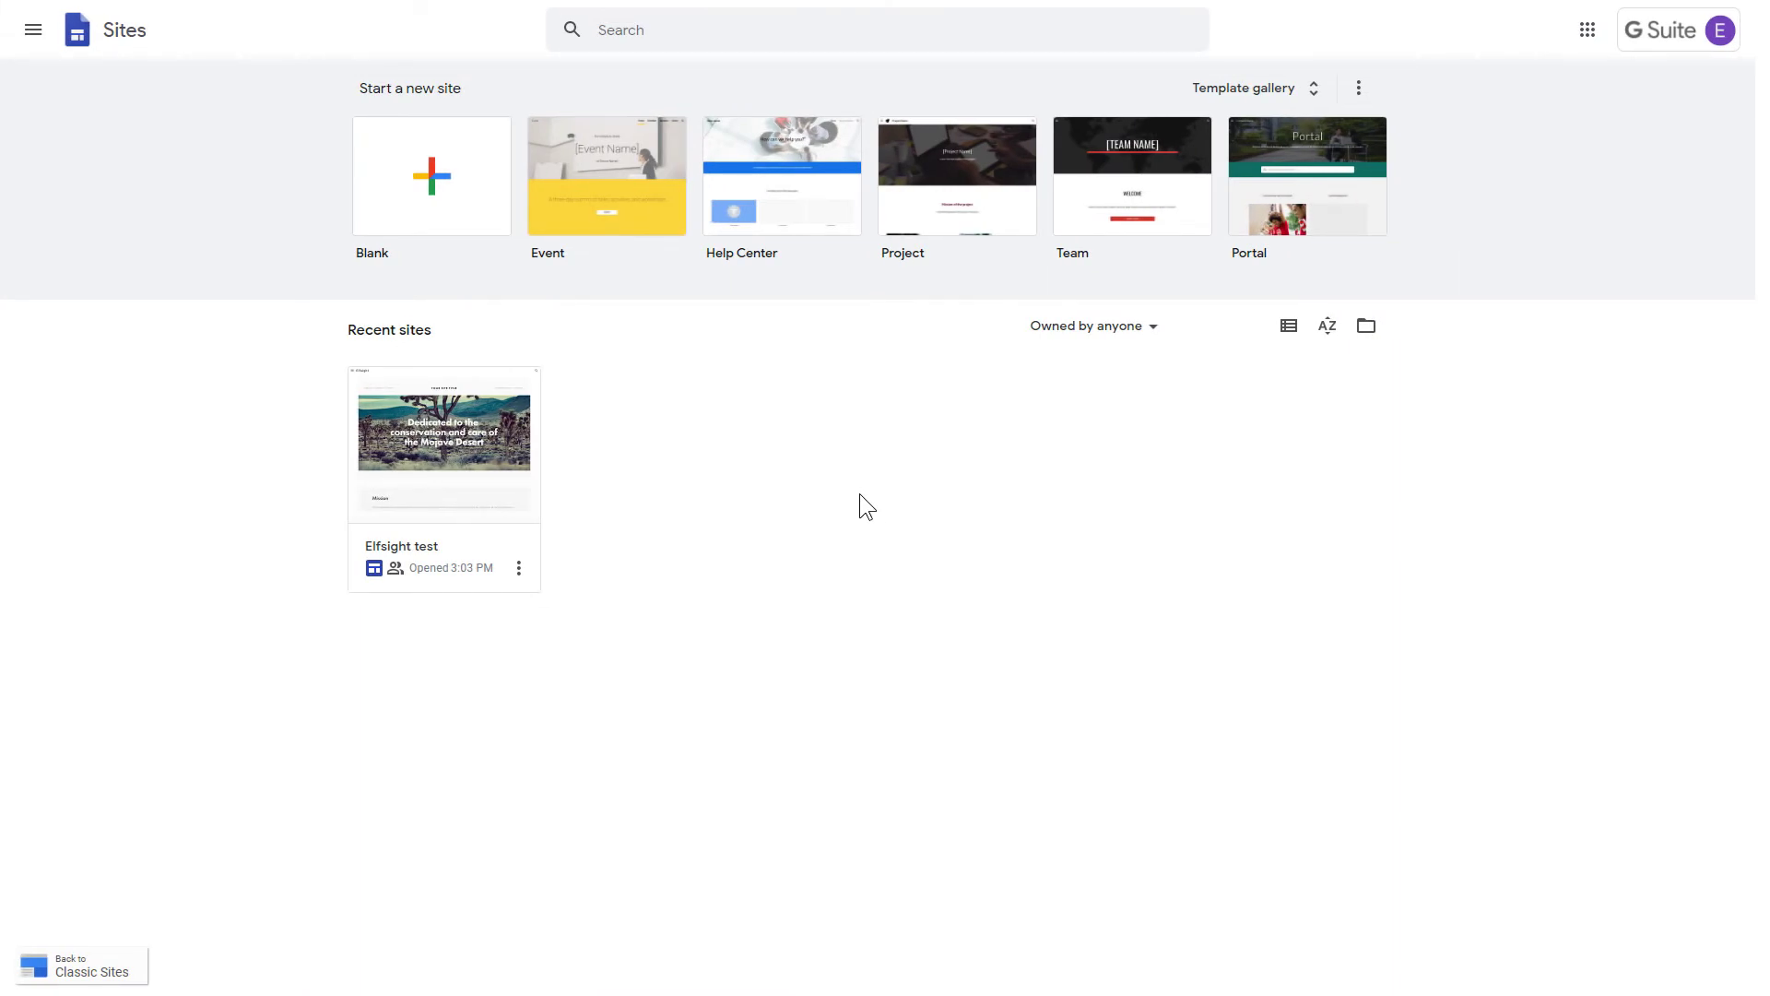
Step: On the Elfsight test site, paste the widget code into a new embed and preview it
left_click(445, 474)
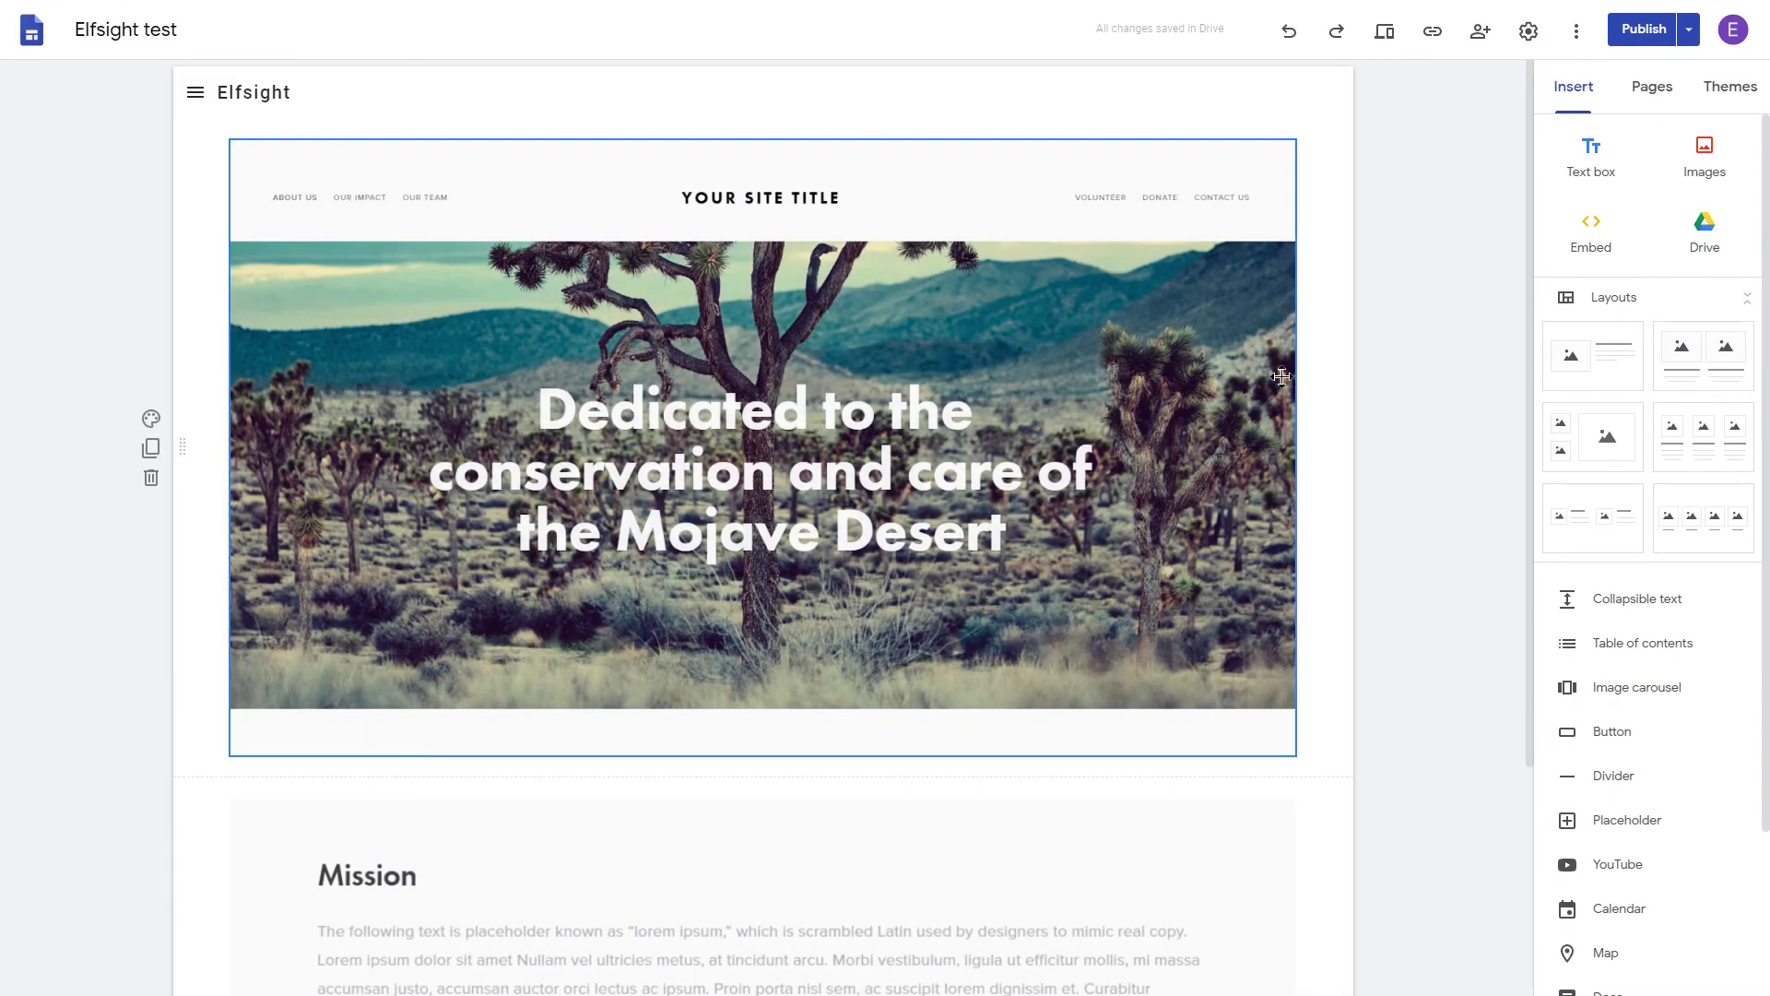
left_click(1588, 258)
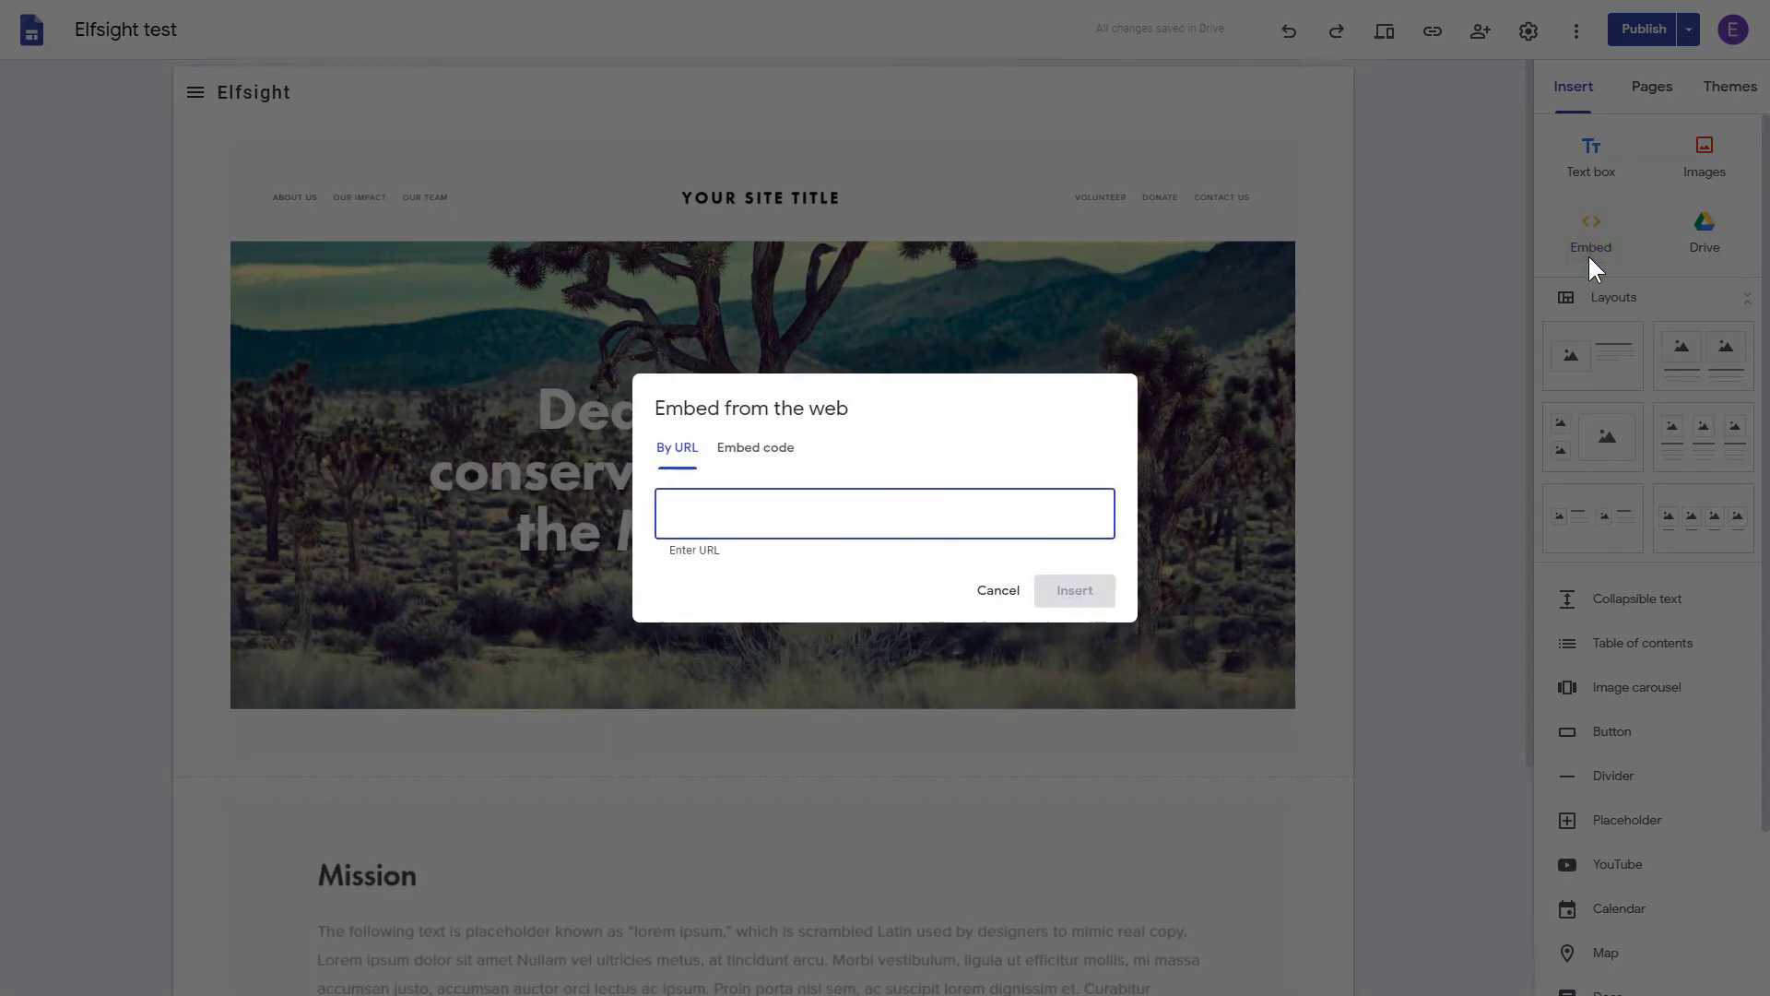
left_click(763, 458)
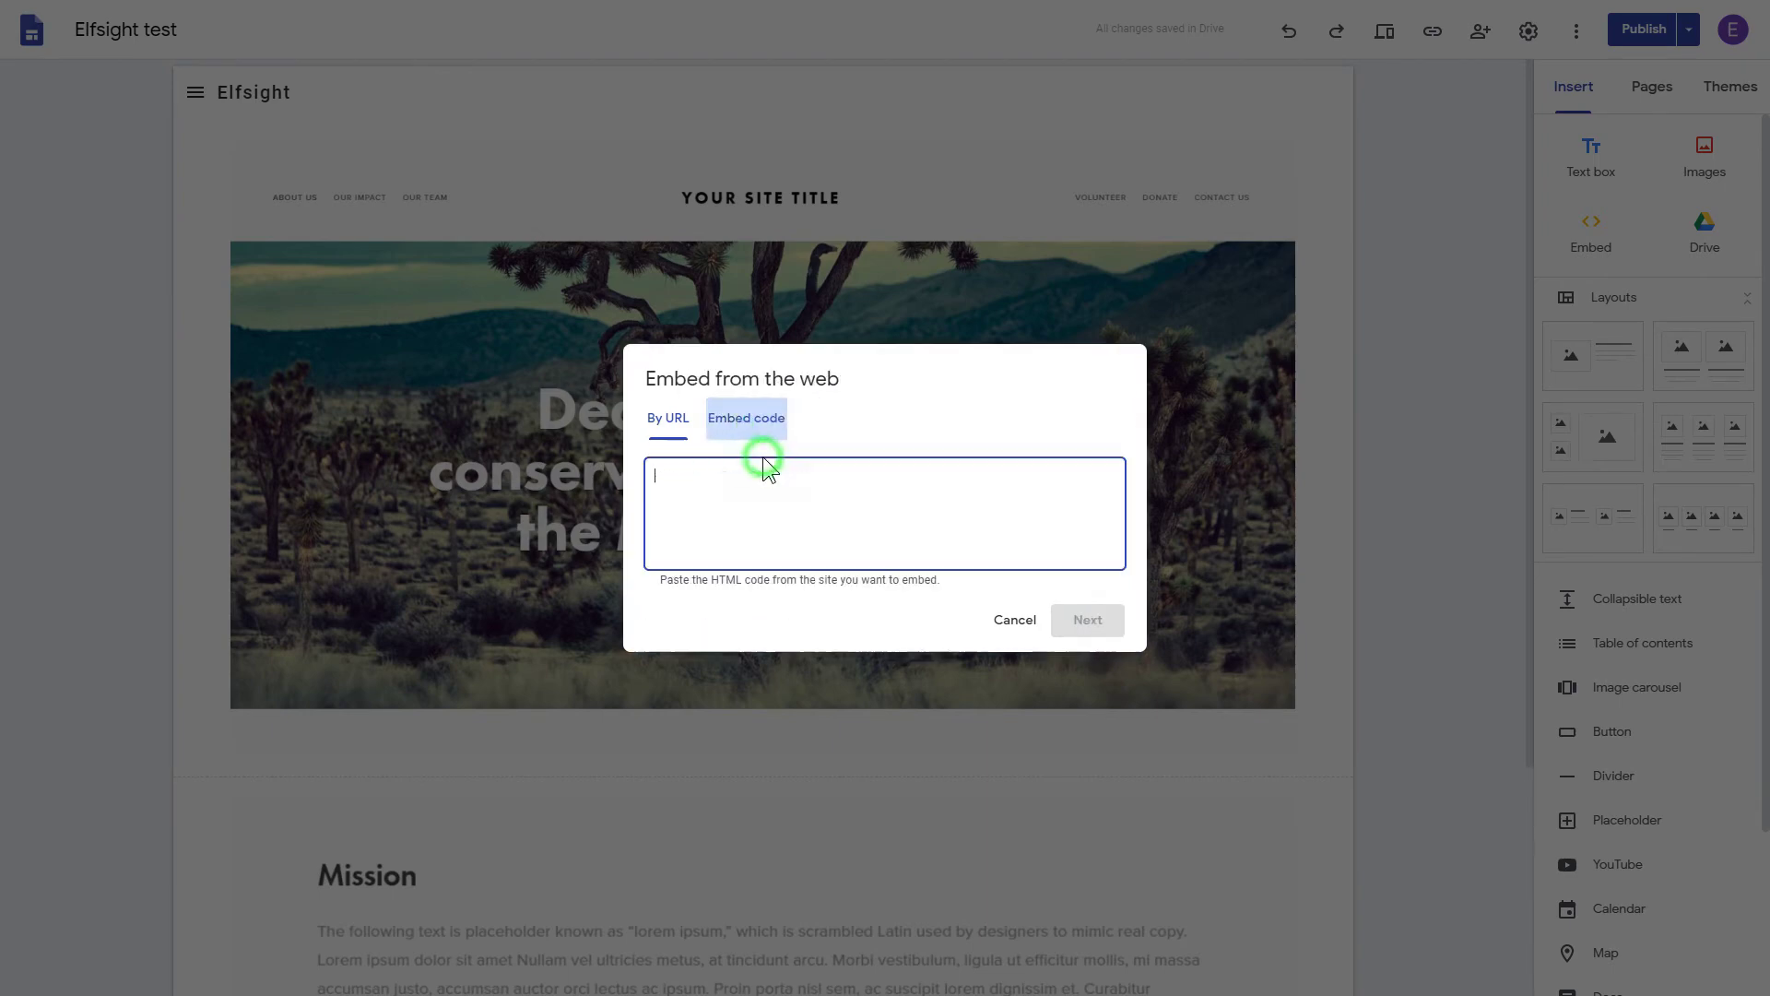
right_click(918, 508)
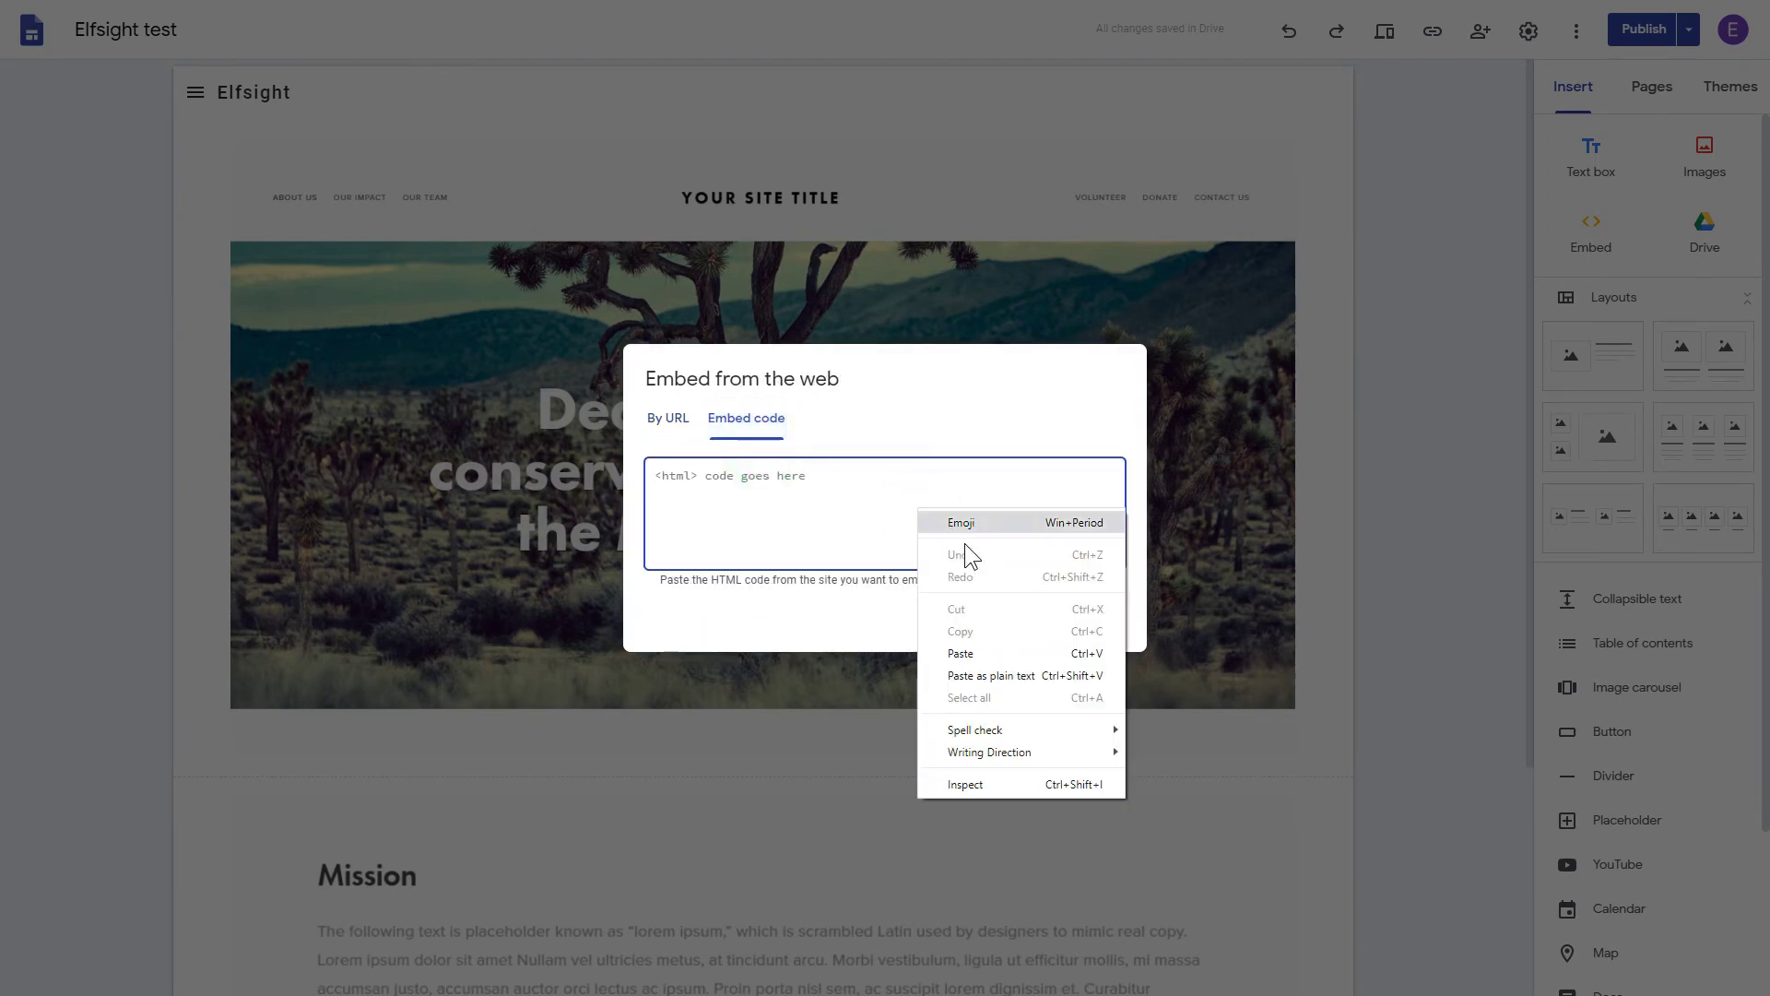
left_click(1013, 652)
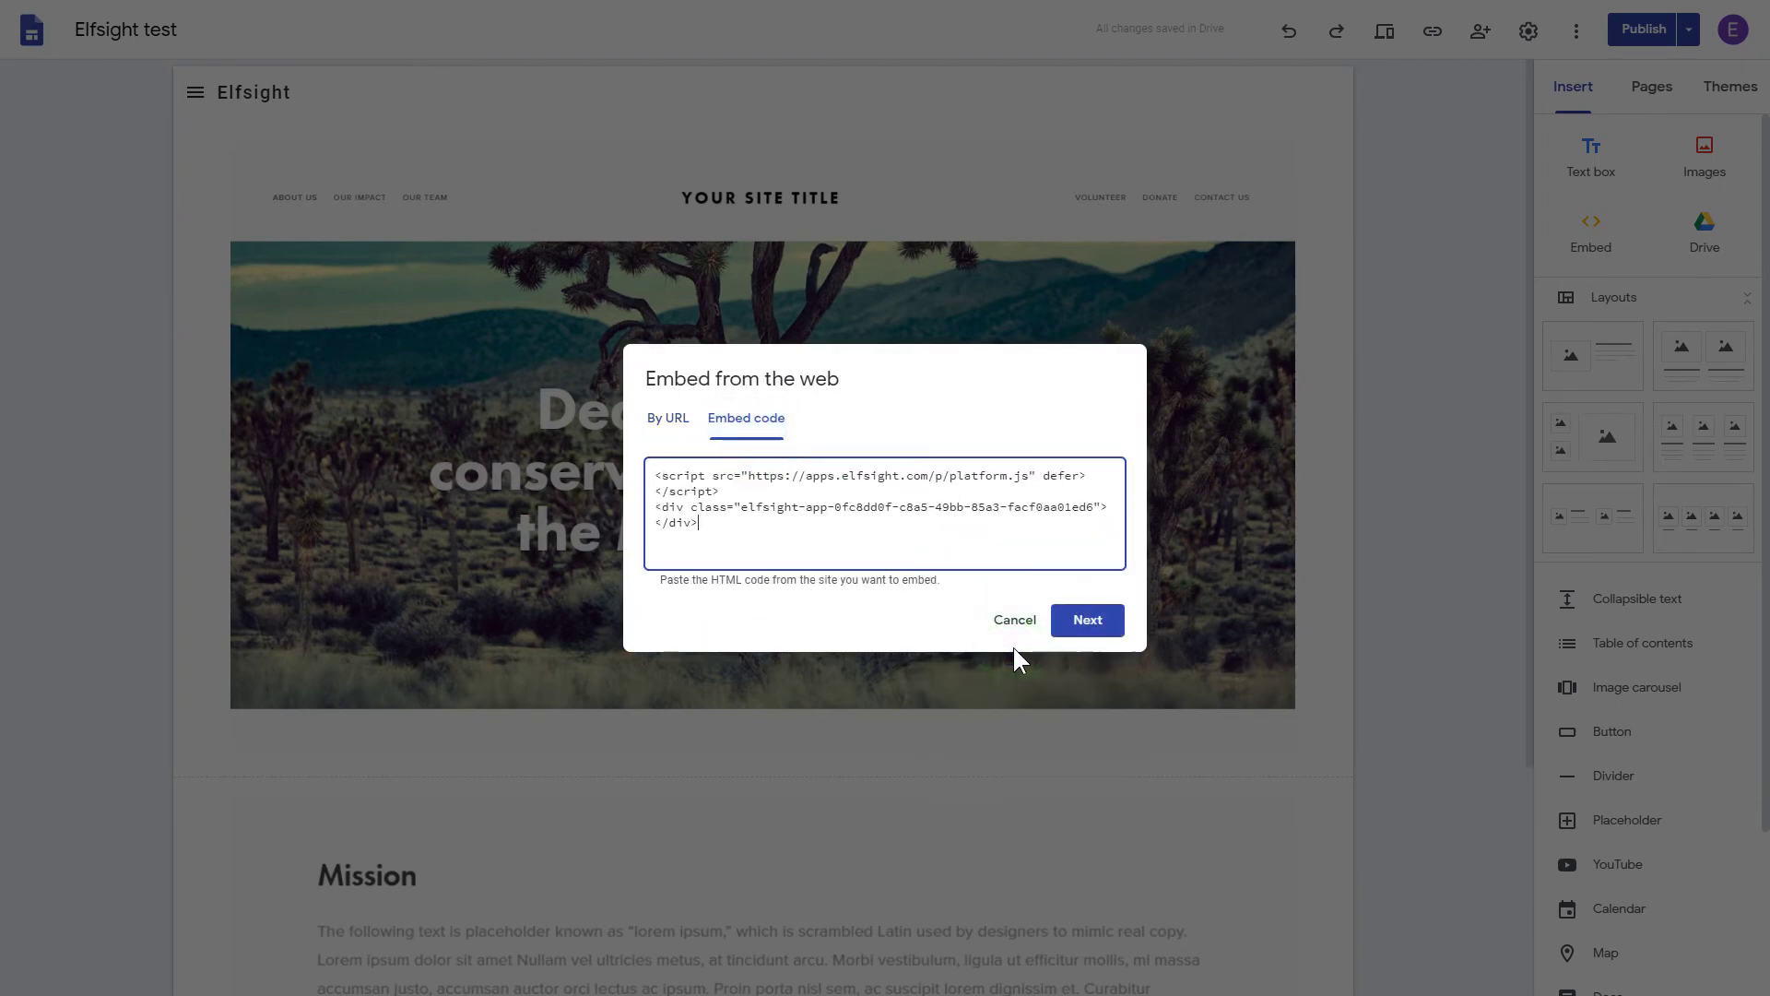
left_click(1104, 625)
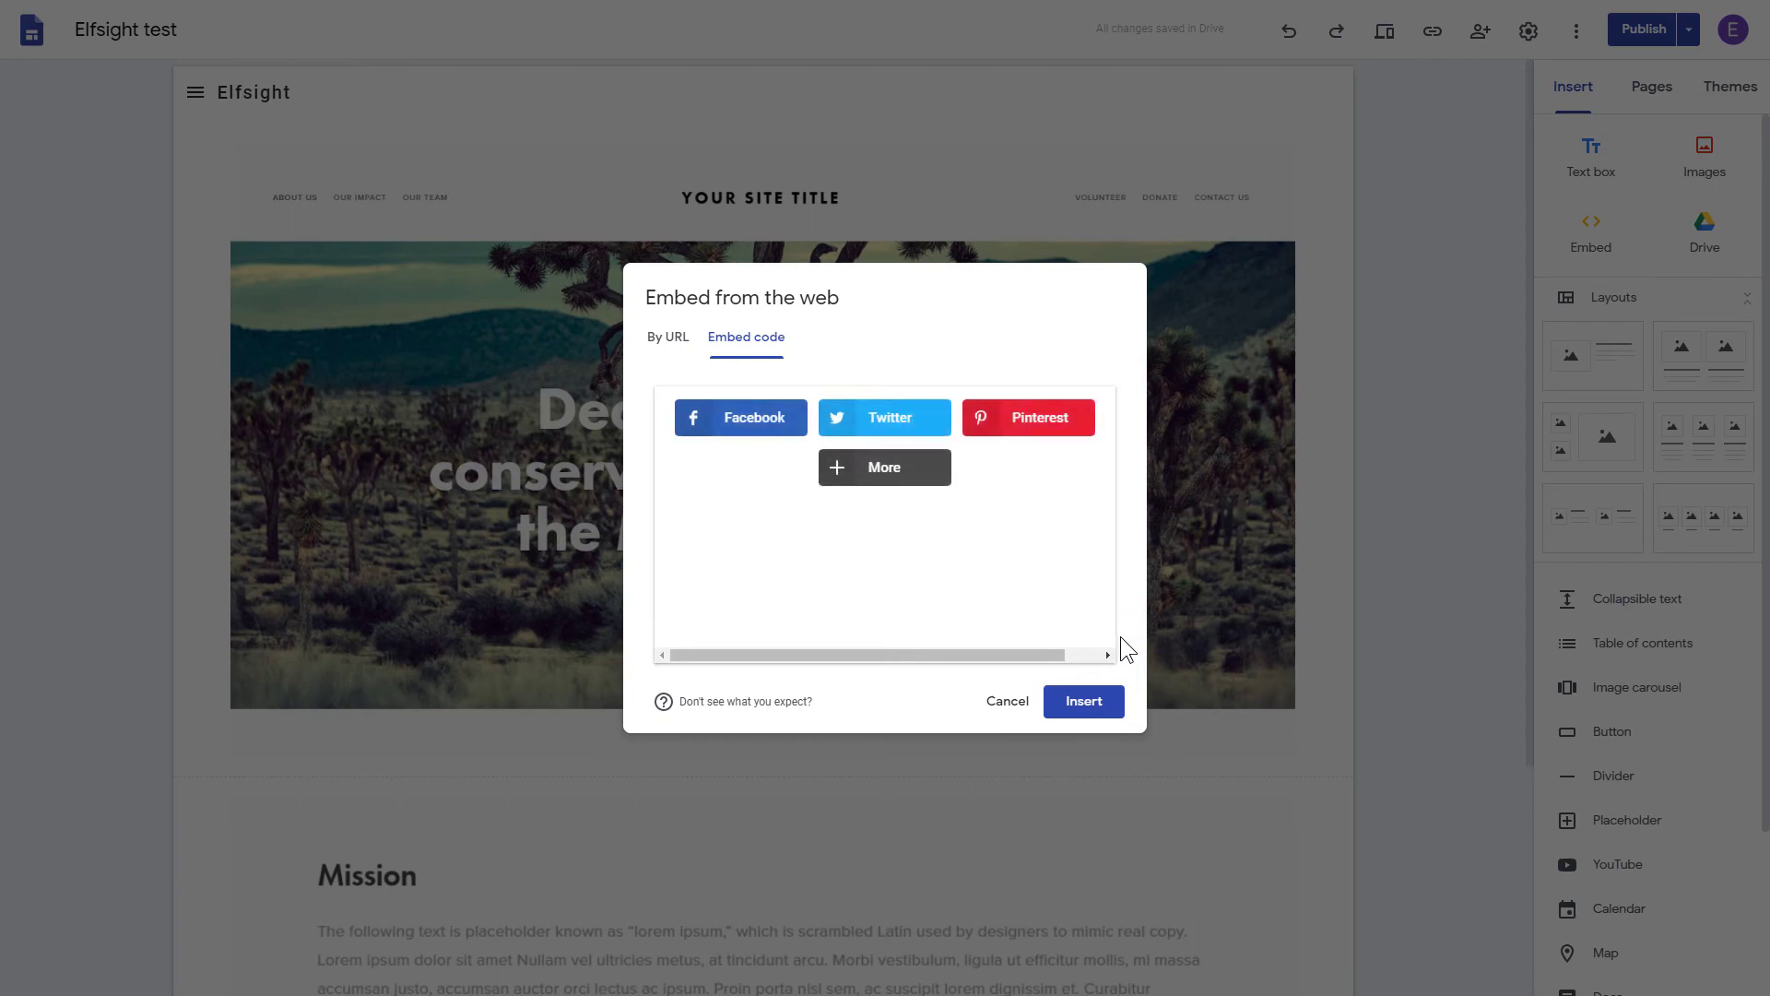
Step: Insert the share-button embed onto the test page and publish the site
left_click(1081, 709)
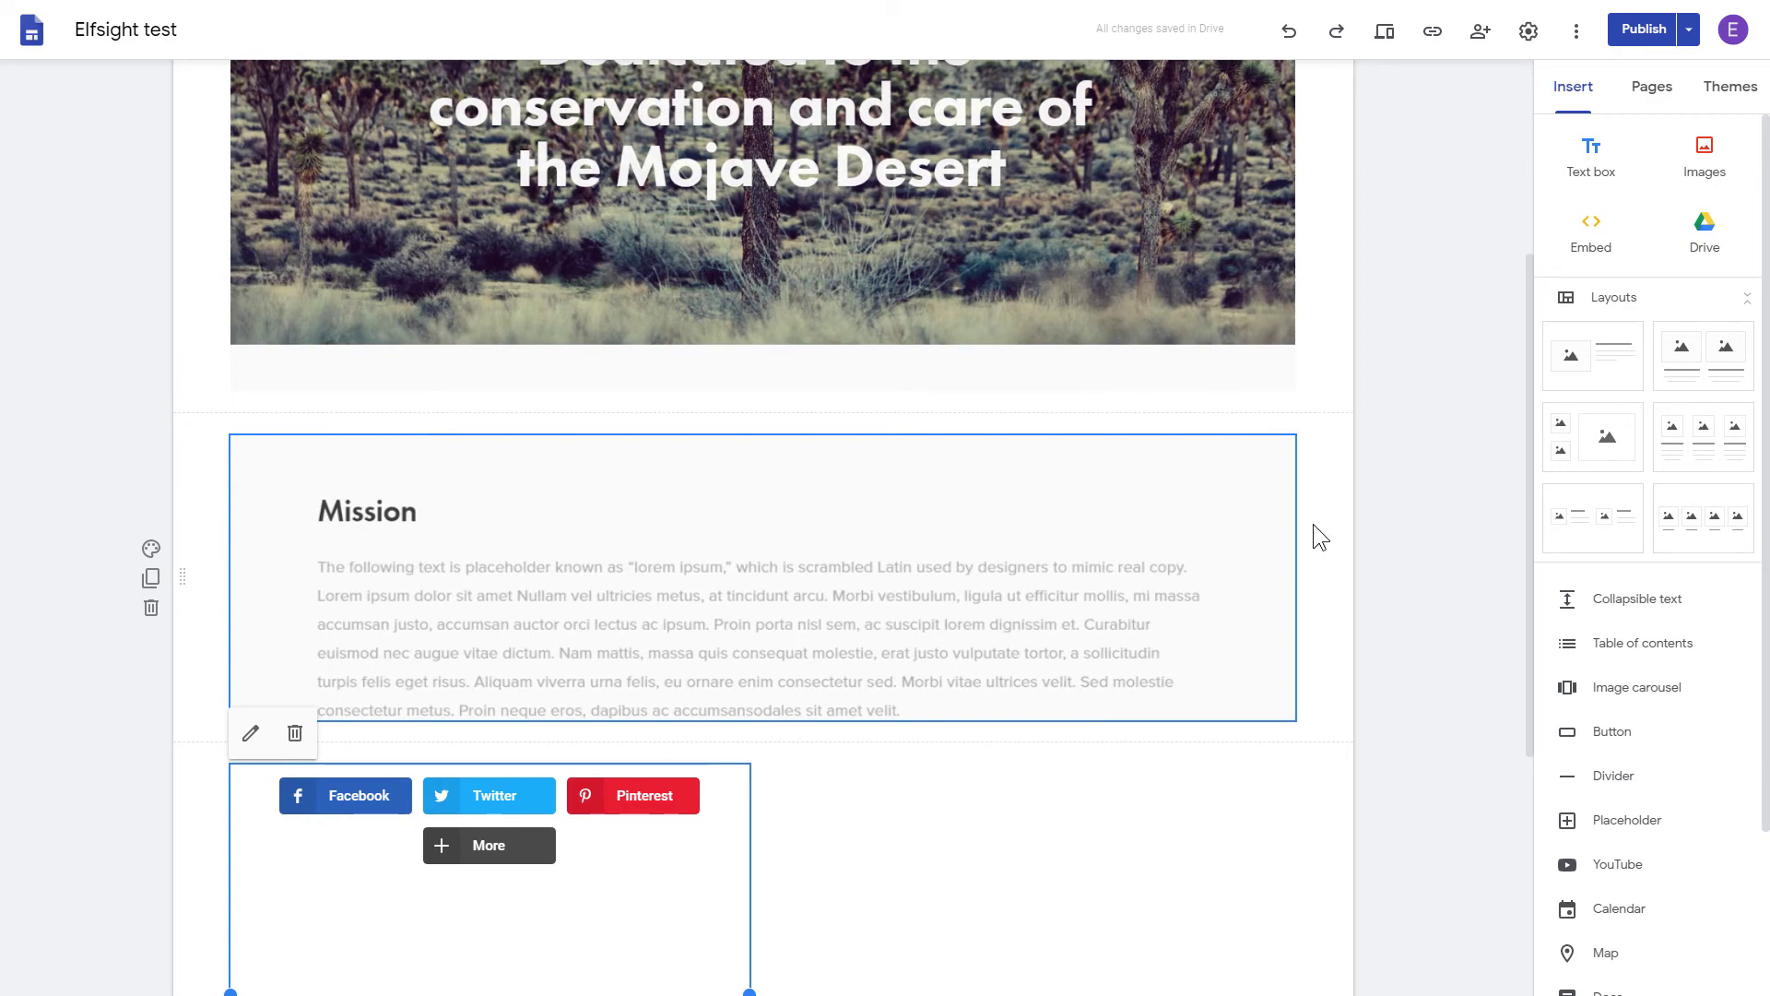
left_click(1644, 42)
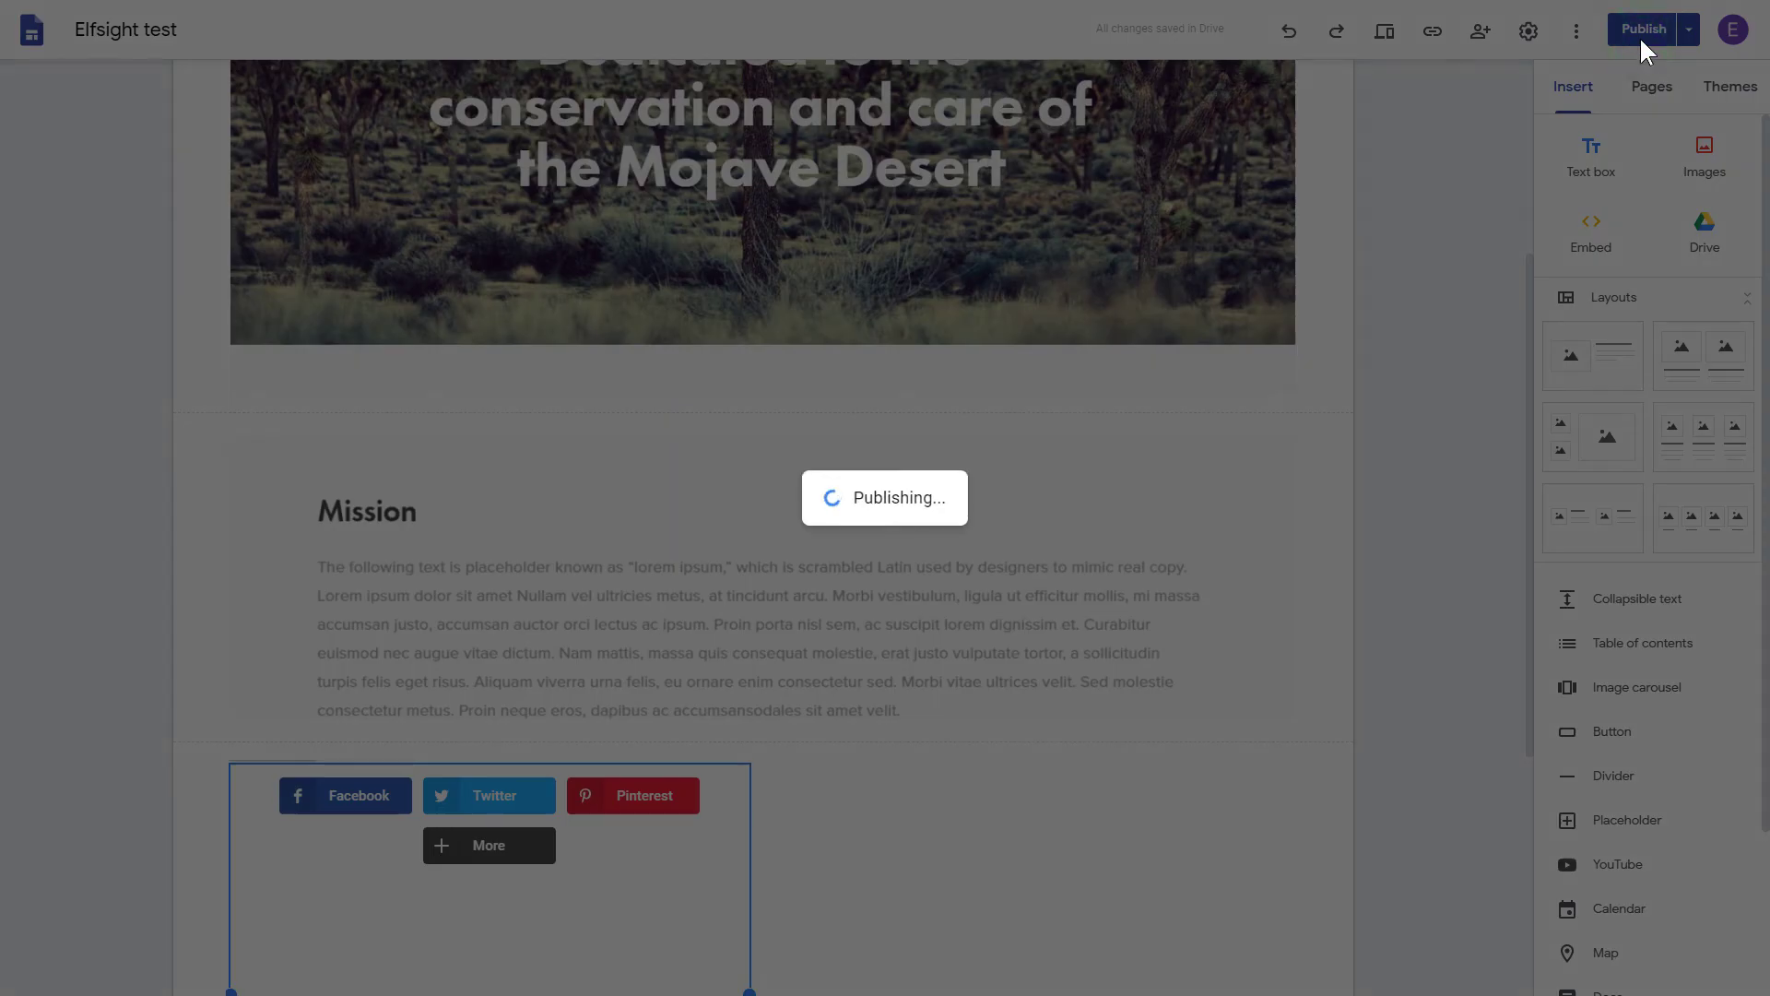